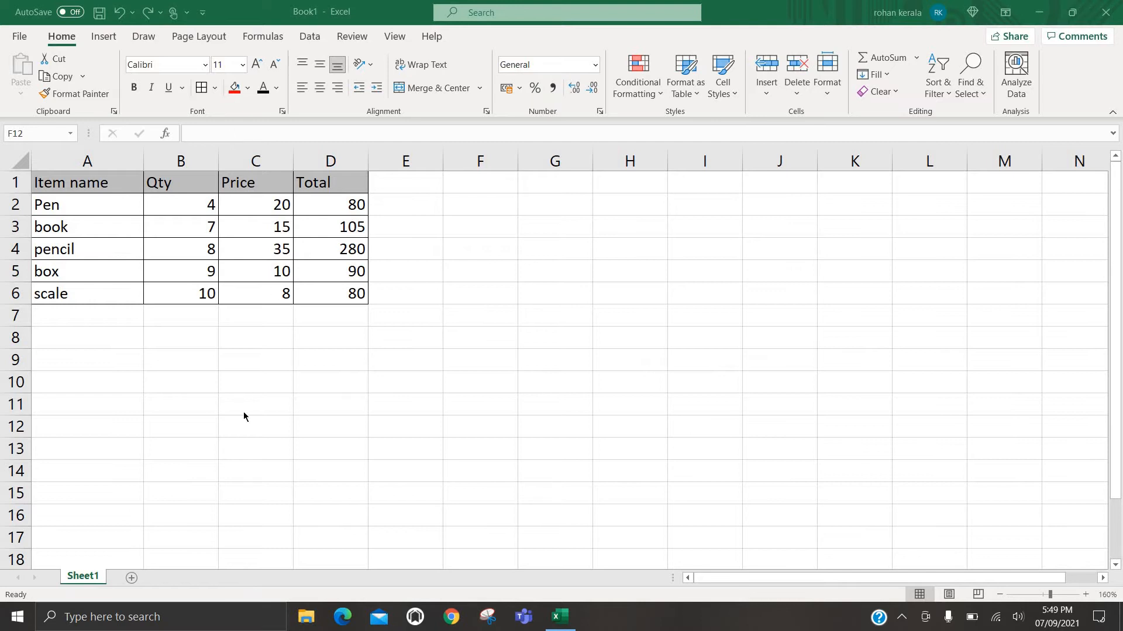
# Open a blank Word document to work alongside the Excel workbook
pyautogui.click(179, 611)
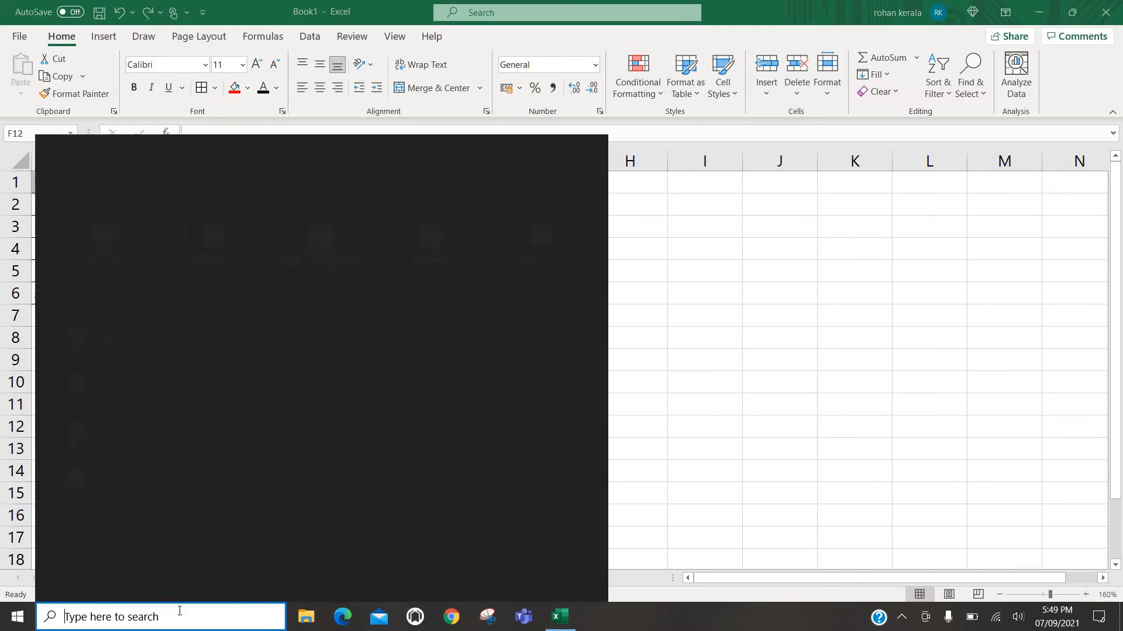
pyautogui.click(145, 342)
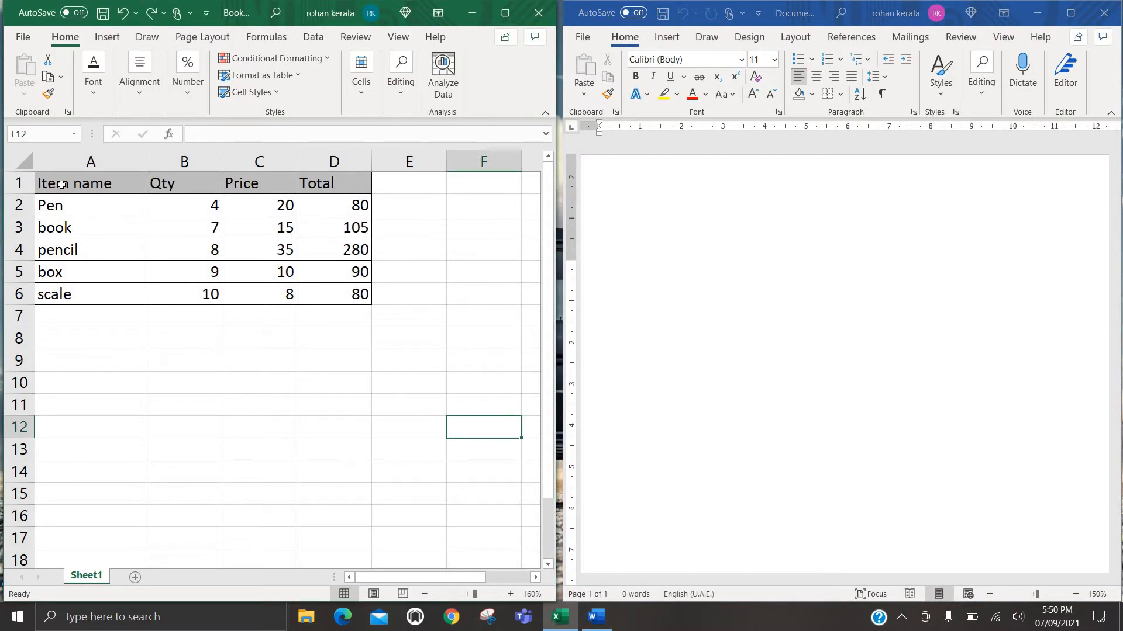
# Copy the item table A1:D6 from Excel and paste it into the Word document, keeping its source formatting
pyautogui.moveTo(61, 185); pyautogui.dragTo(321, 291)
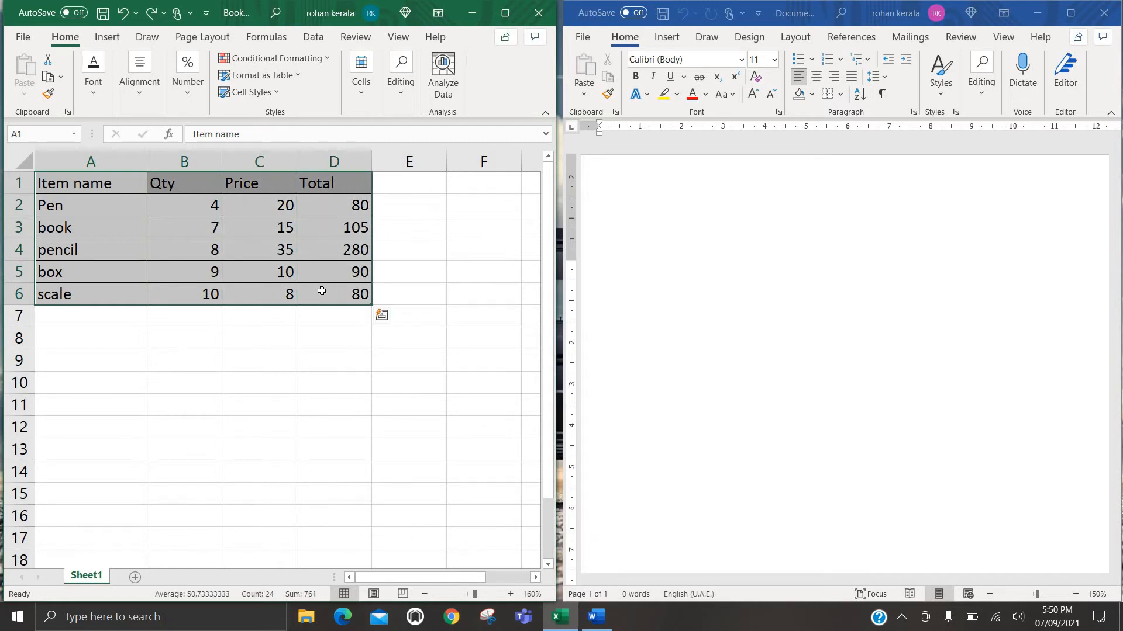
pyautogui.rightClick(233, 253)
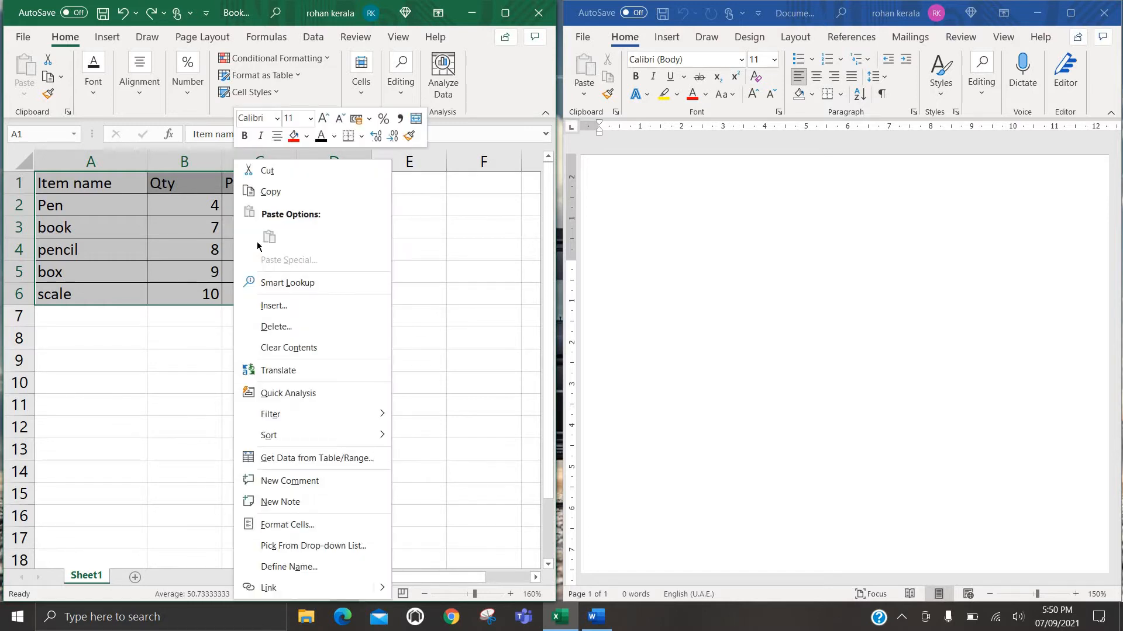
pyautogui.click(273, 193)
pyautogui.click(644, 259)
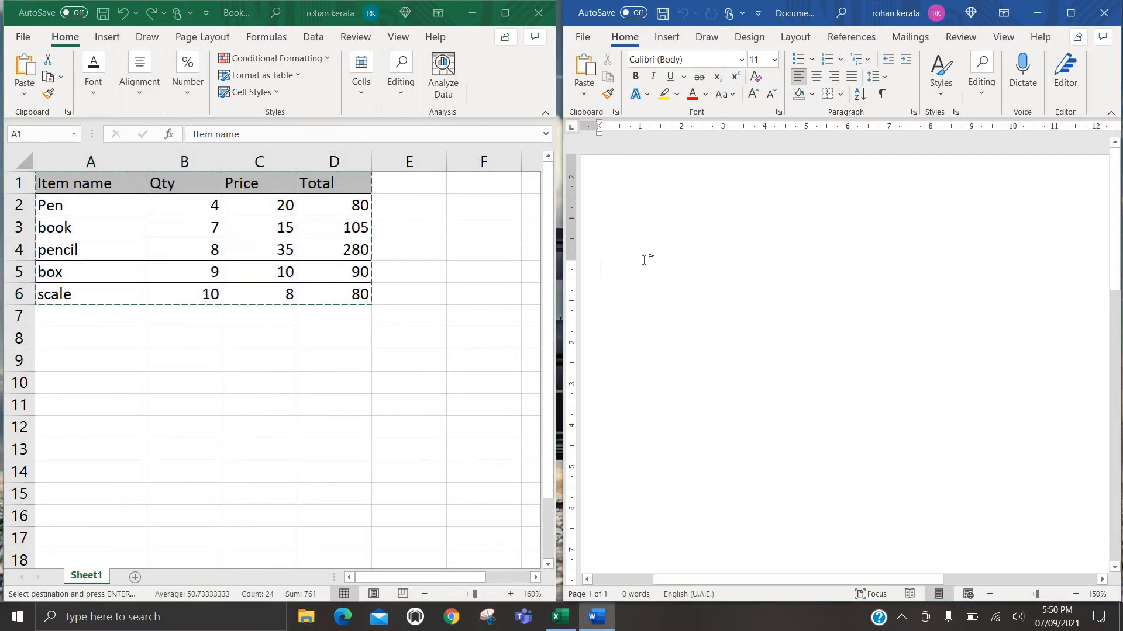
pyautogui.click(585, 97)
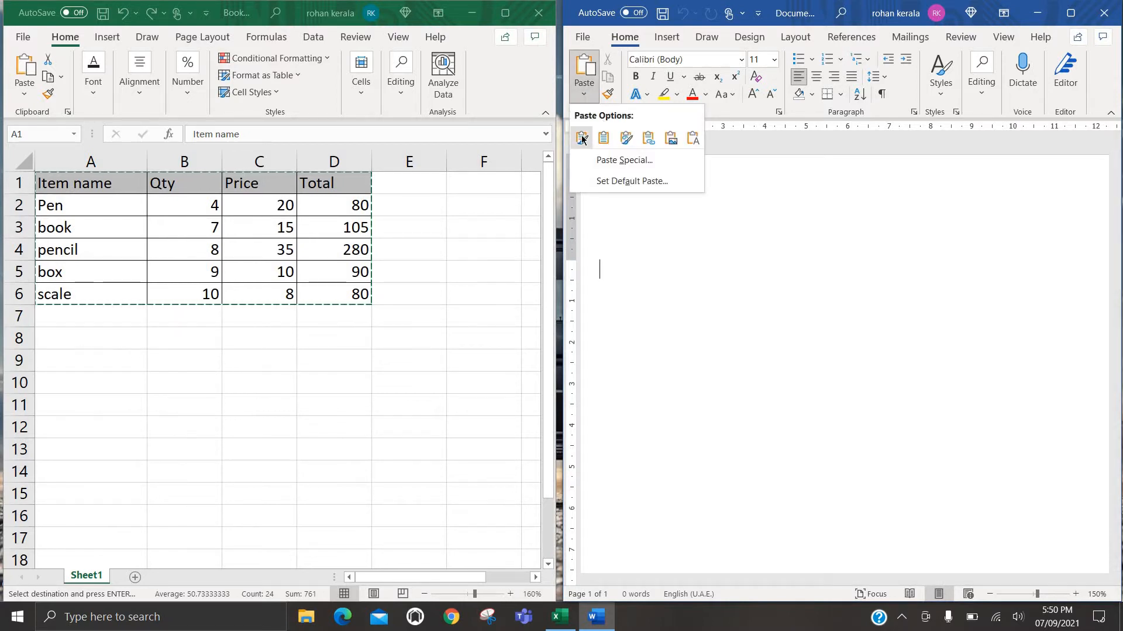
pyautogui.click(582, 139)
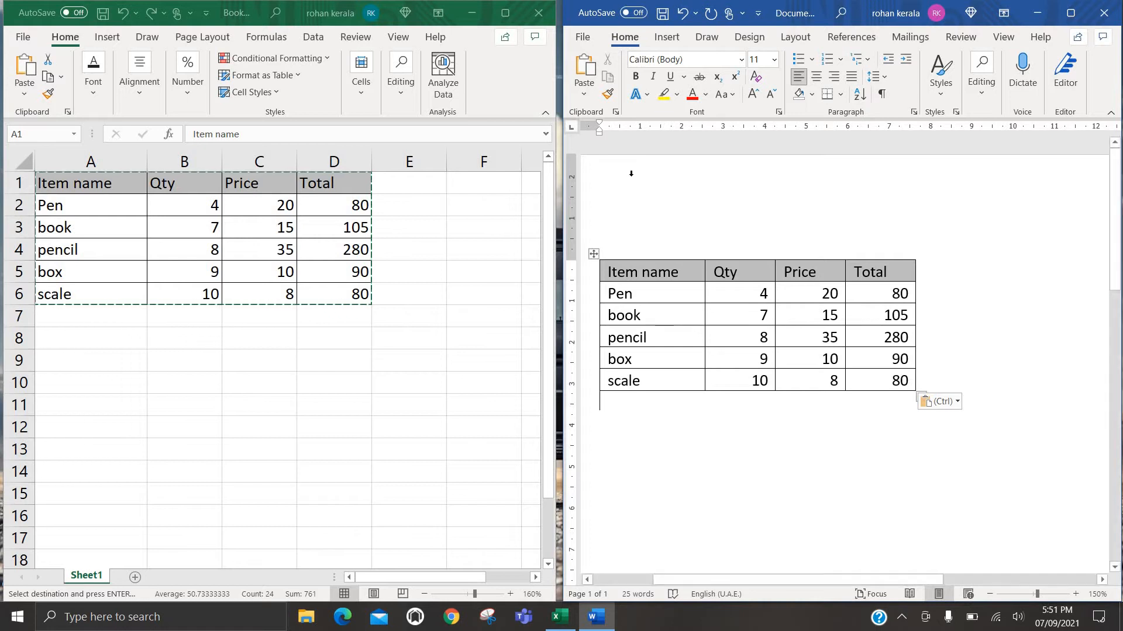
# Paste the copied table a second time below the first in Word using destination styles
pyautogui.click(583, 94)
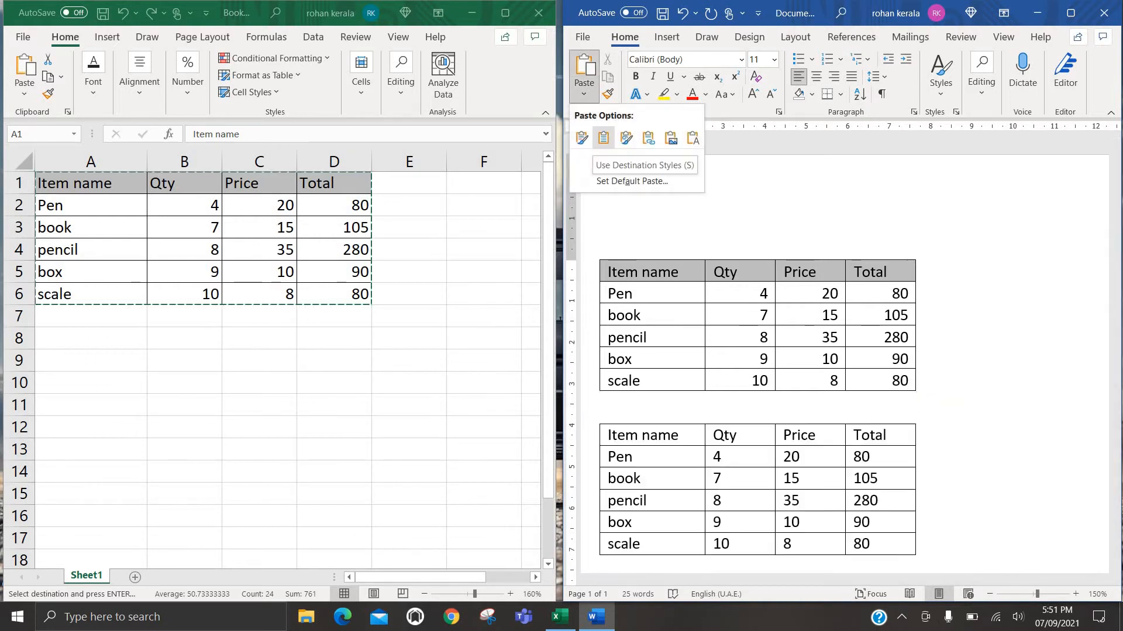
pyautogui.click(605, 139)
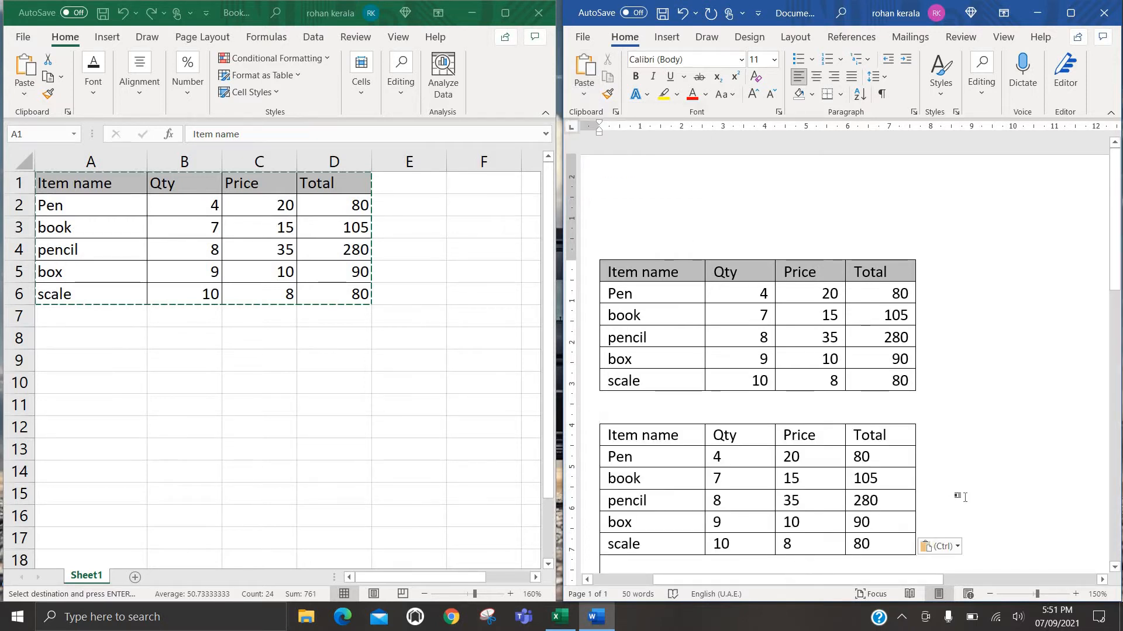
pyautogui.click(963, 473)
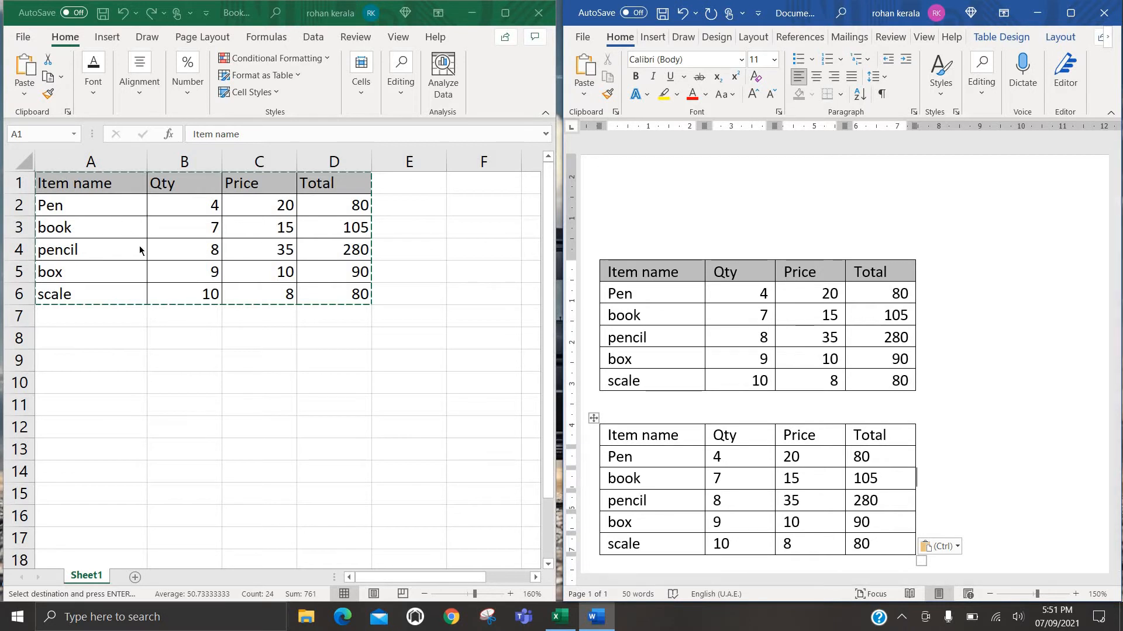
# Set the quantity of the book row in Excel cell B3 to 12
pyautogui.click(158, 232)
pyautogui.click(208, 233)
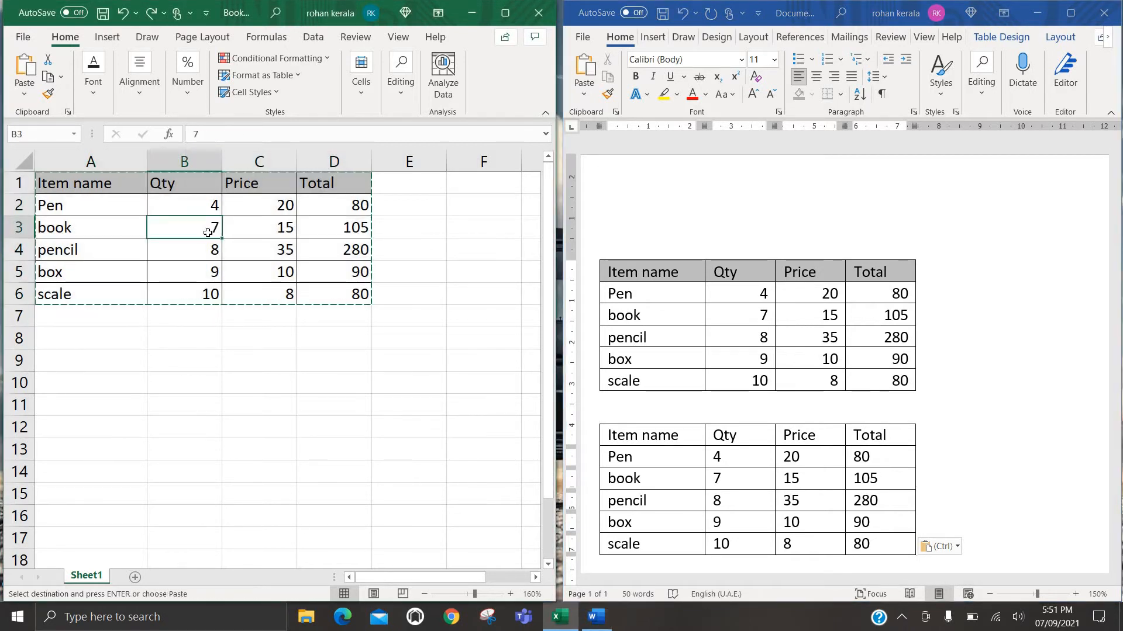
pyautogui.write('12')
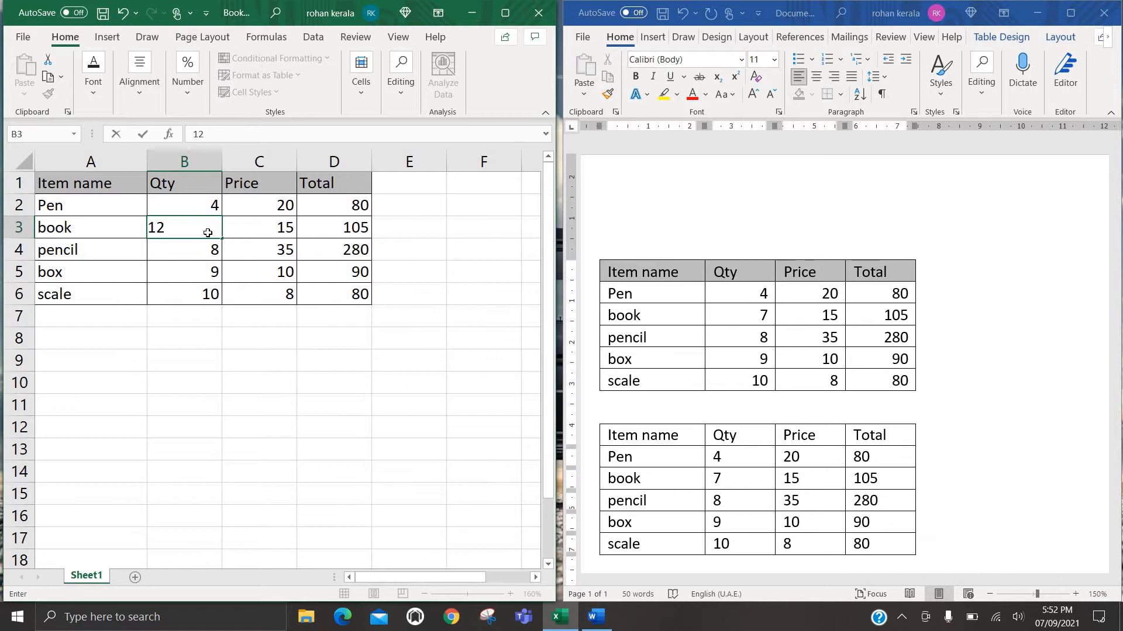
pyautogui.press('Return')
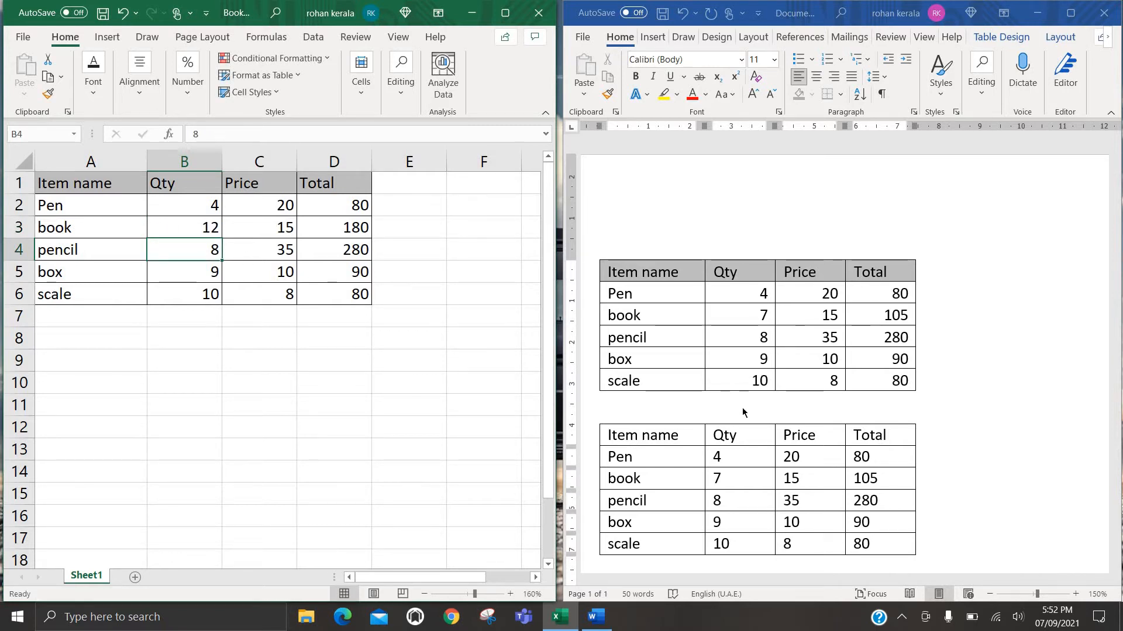
# Delete both pasted tables from the Word document
pyautogui.click(630, 271)
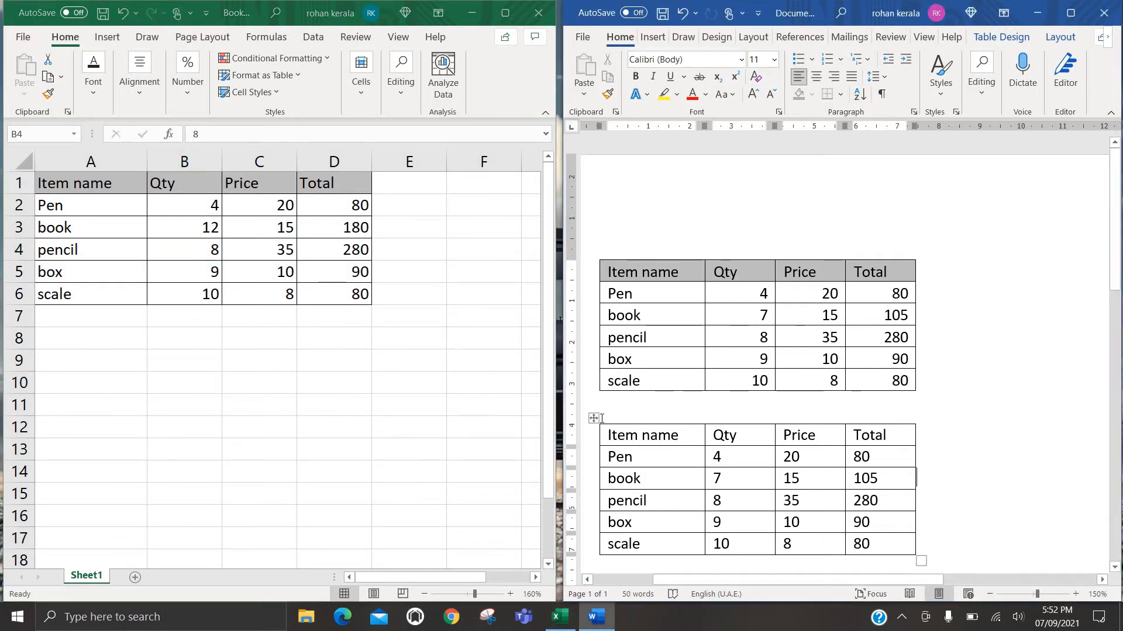
pyautogui.rightClick(593, 419)
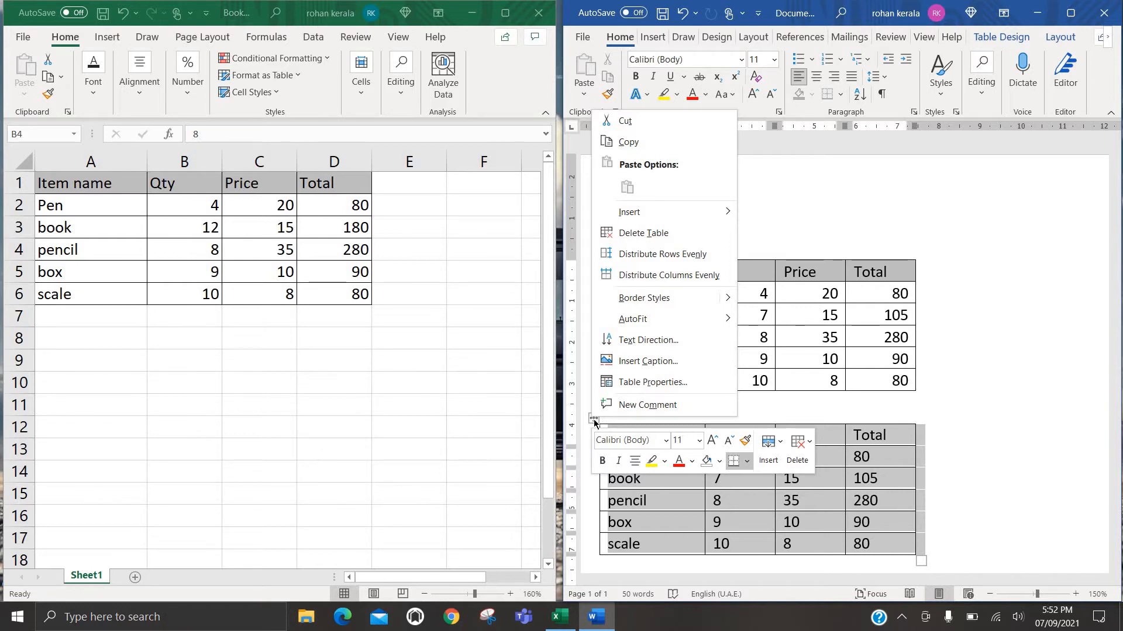
pyautogui.click(646, 234)
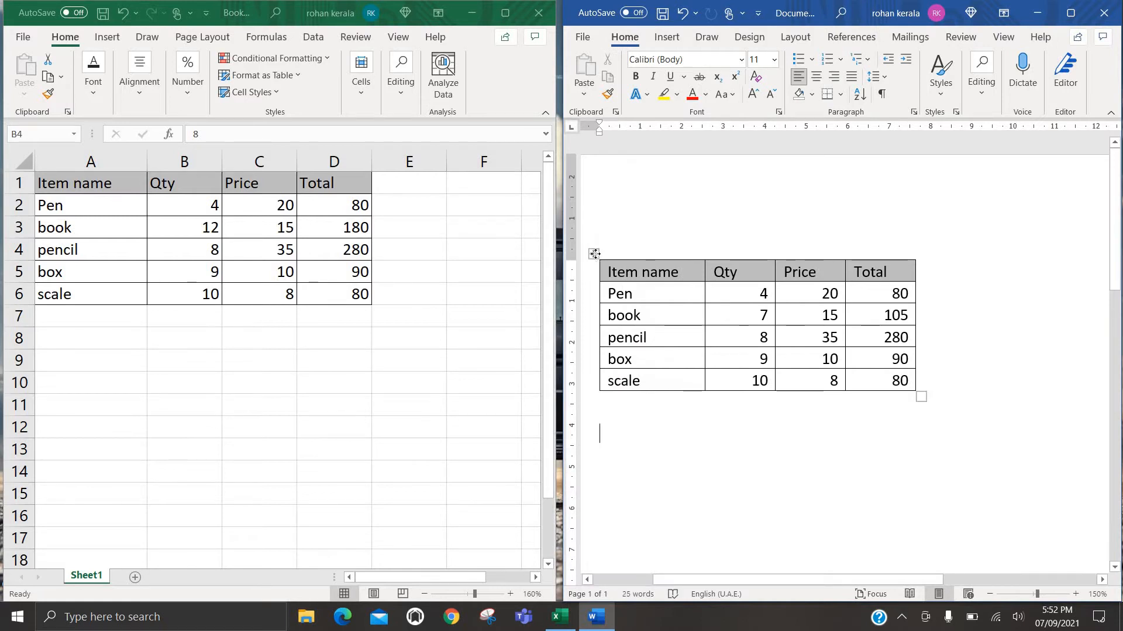
pyautogui.rightClick(595, 254)
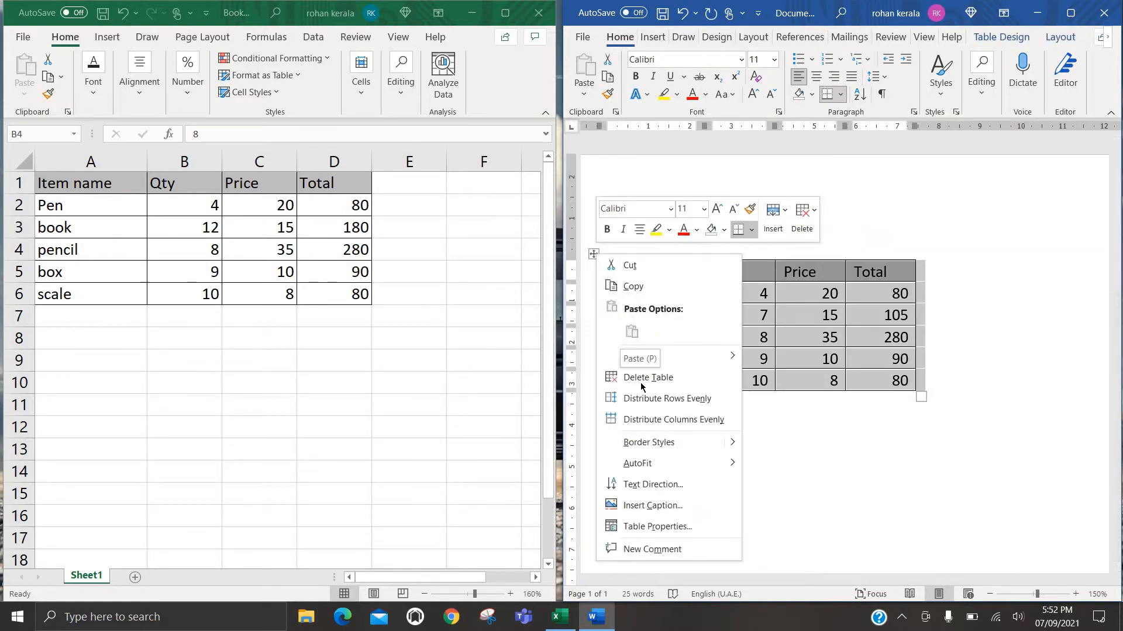
pyautogui.click(643, 378)
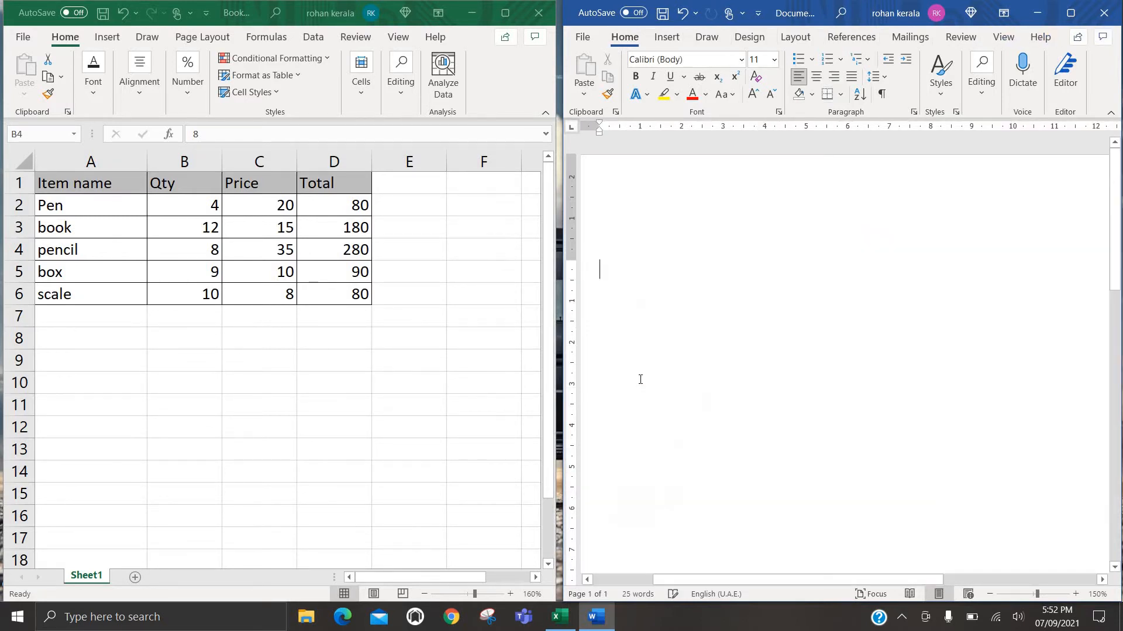
# Select the whole item table A1:D6 in the Excel sheet and copy it
pyautogui.click(81, 187)
pyautogui.click(81, 188)
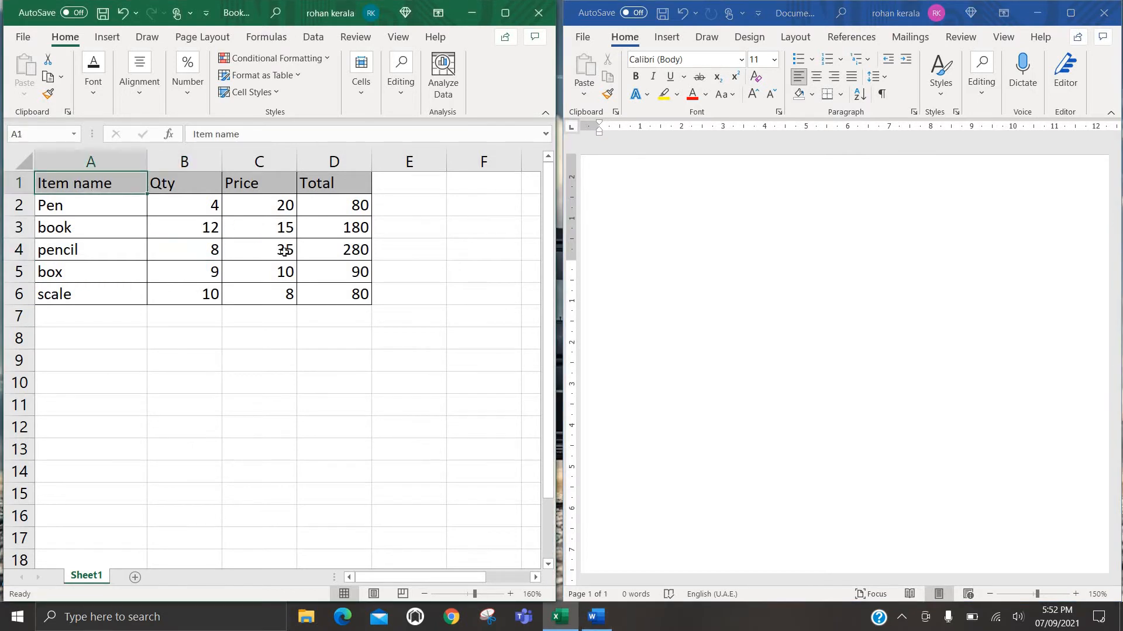
pyautogui.moveTo(284, 252); pyautogui.dragTo(333, 298)
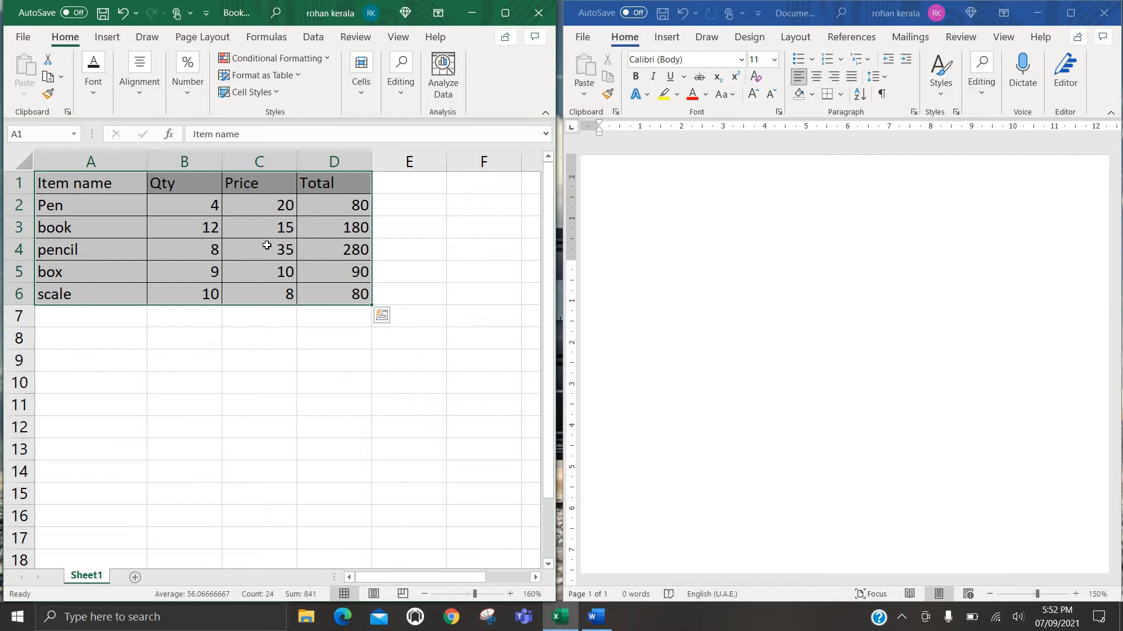
pyautogui.hotkey('ctrl', 'c')
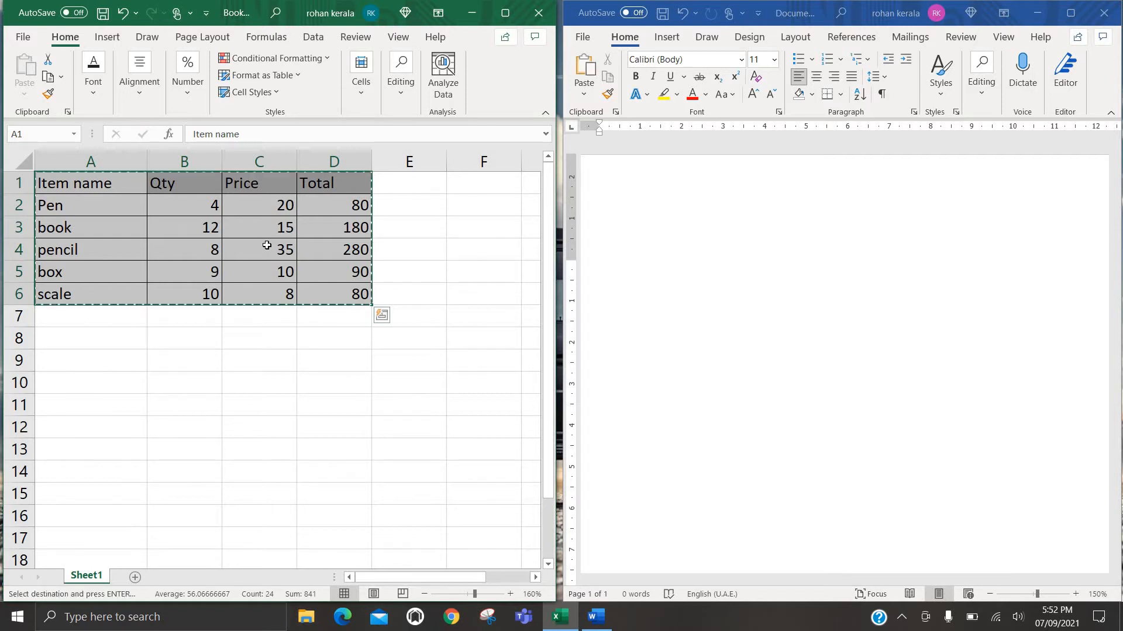
# Paste the copied table into the Word document with Paste Special as a linked Microsoft Excel Worksheet Object
pyautogui.click(570, 99)
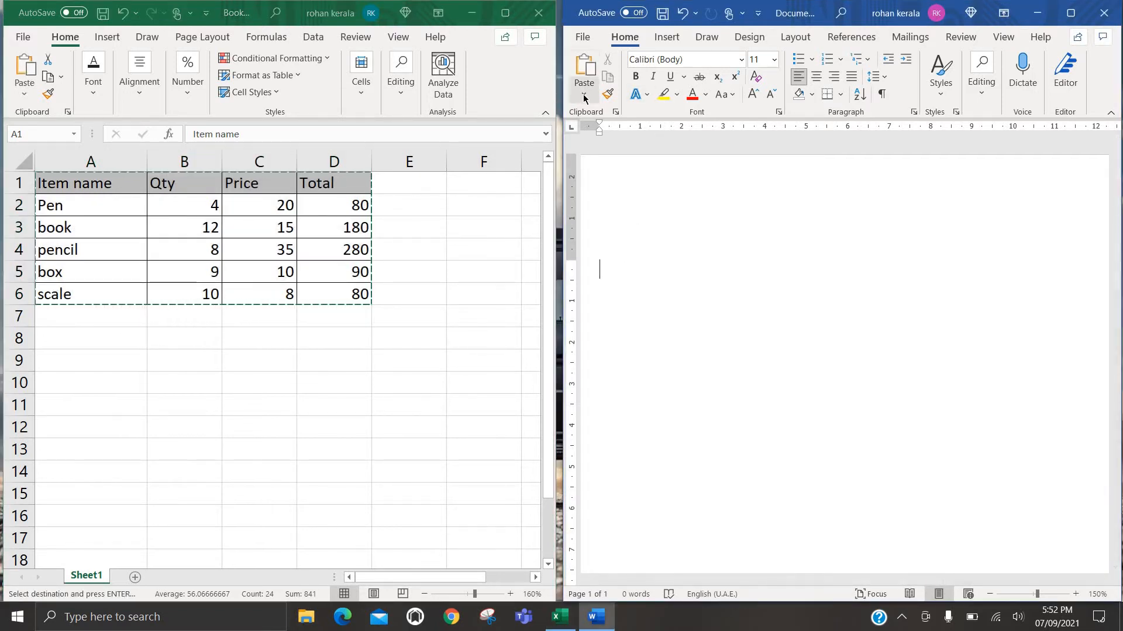
pyautogui.click(584, 95)
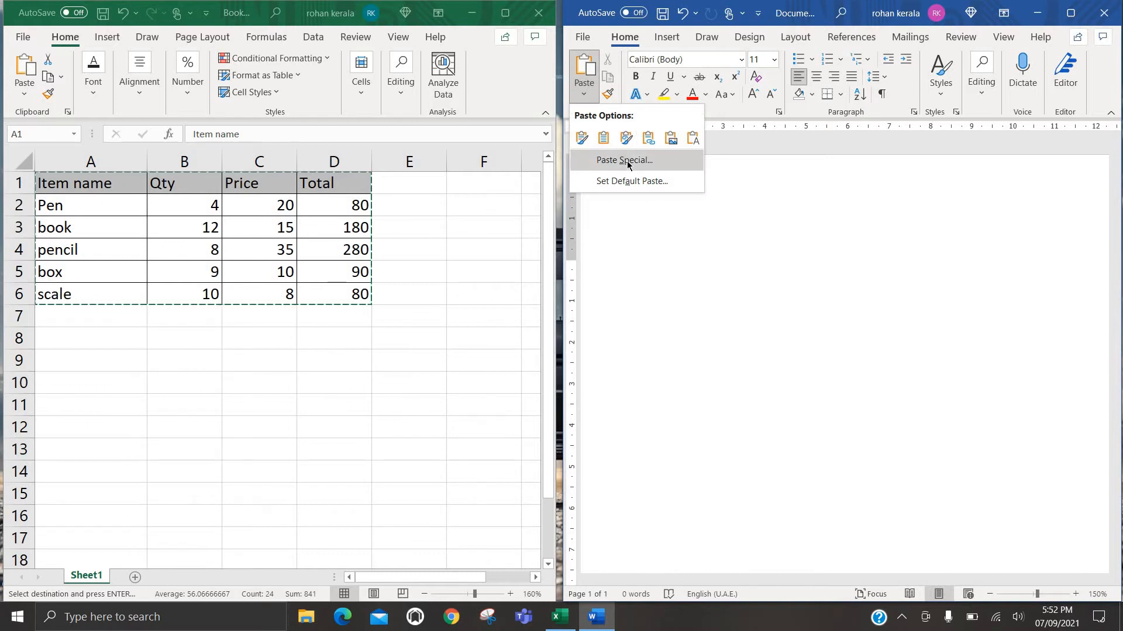
pyautogui.click(628, 165)
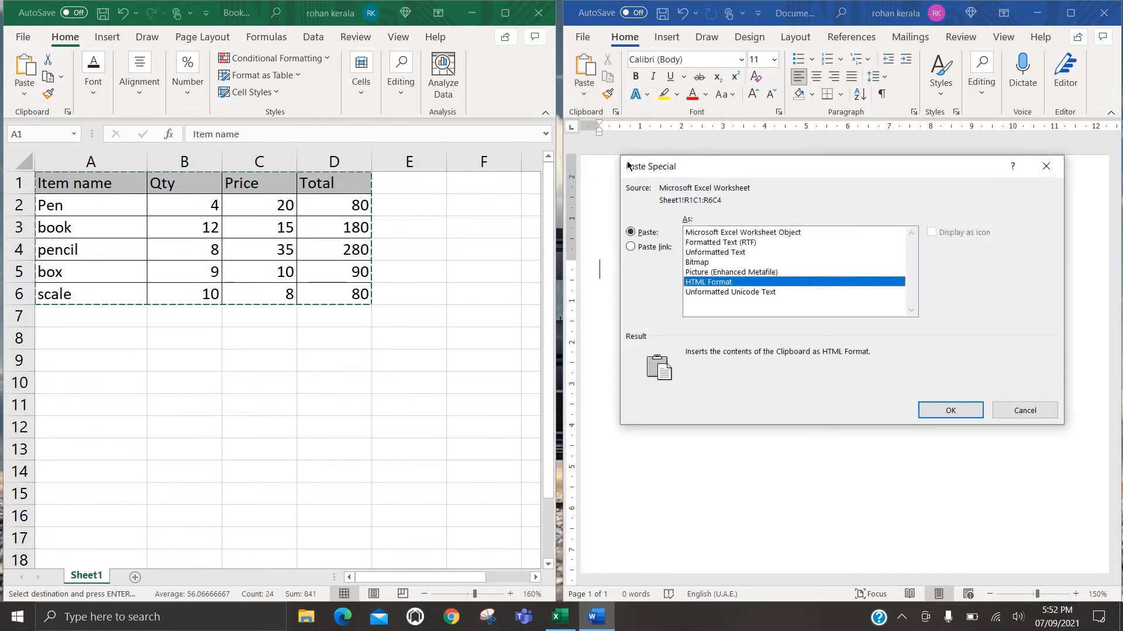
pyautogui.click(630, 247)
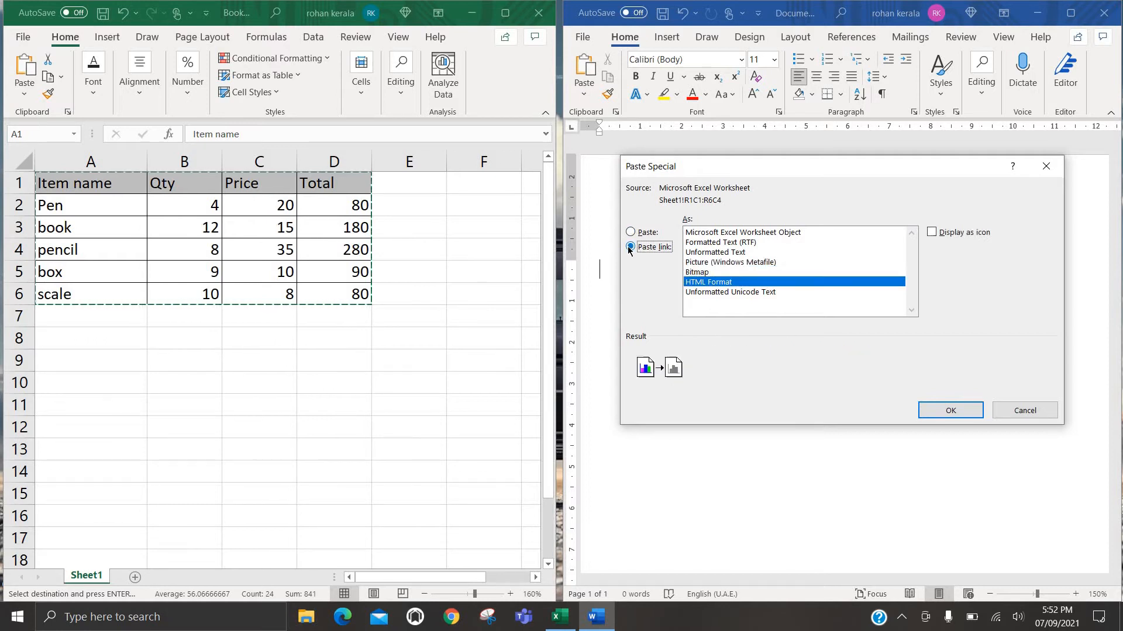
pyautogui.click(753, 233)
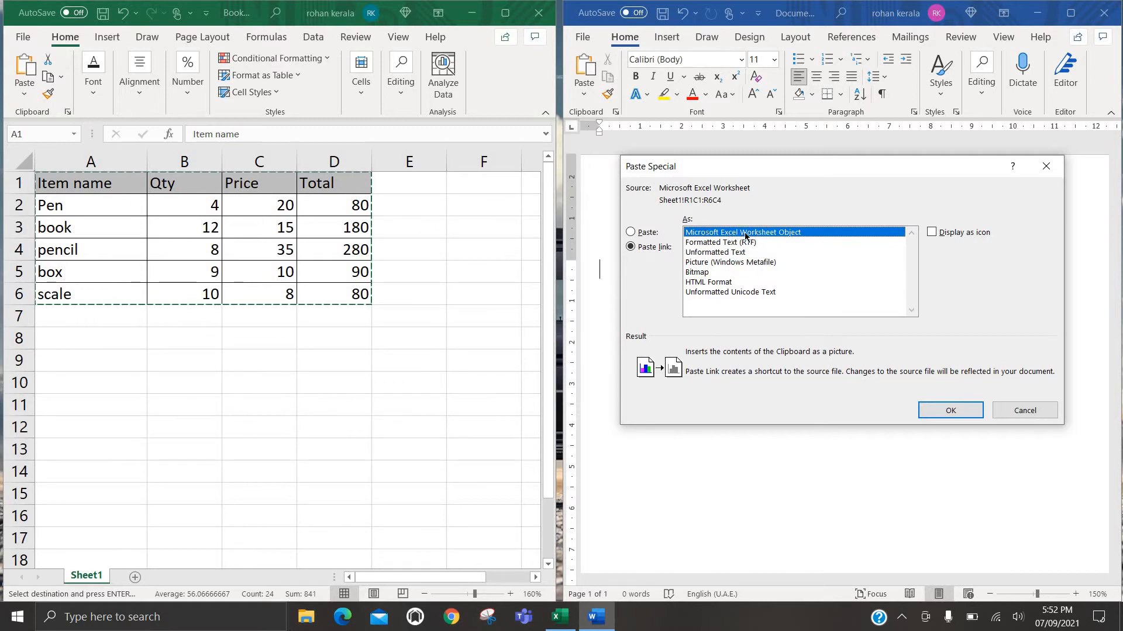
pyautogui.click(925, 412)
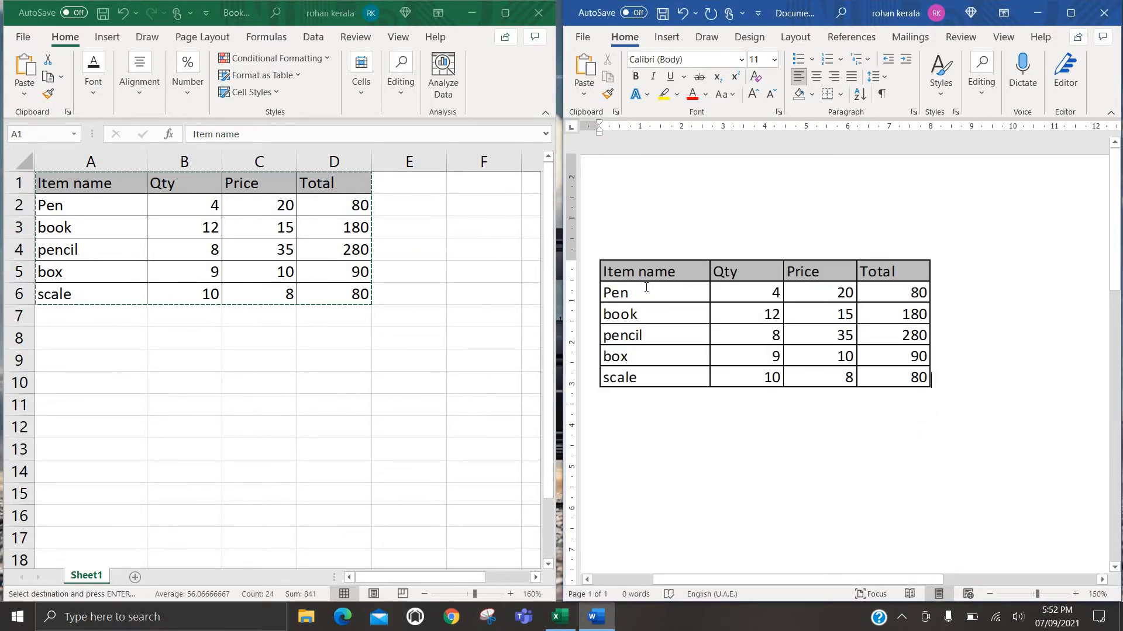
pyautogui.click(918, 269)
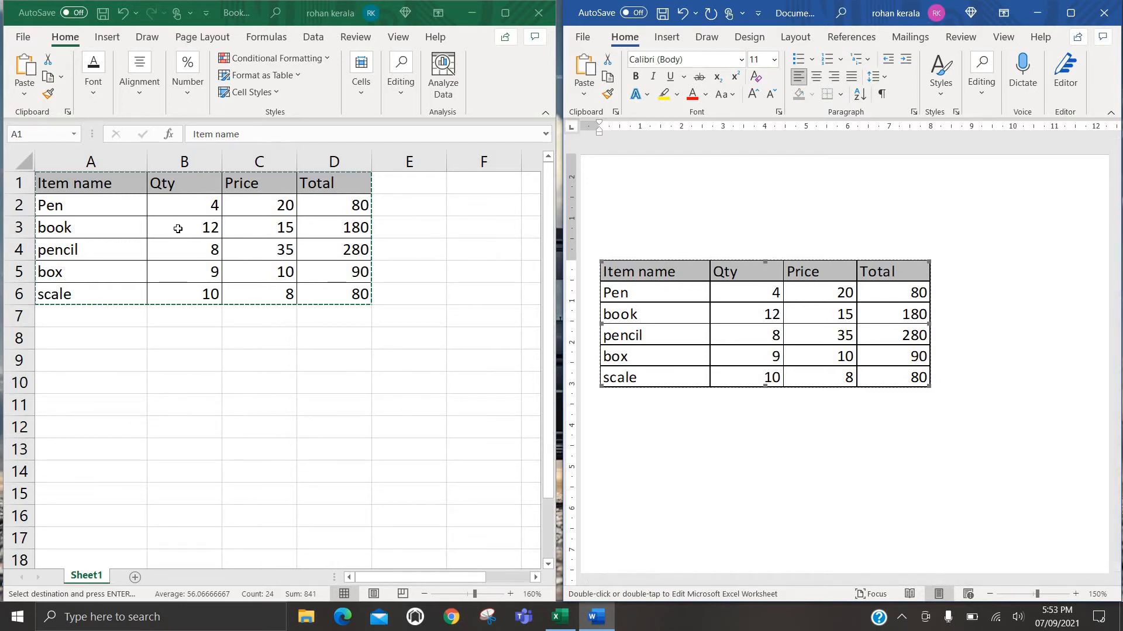
# Set the quantity of the pencil row in Excel cell B4 to 20
pyautogui.click(192, 255)
pyautogui.click(192, 255)
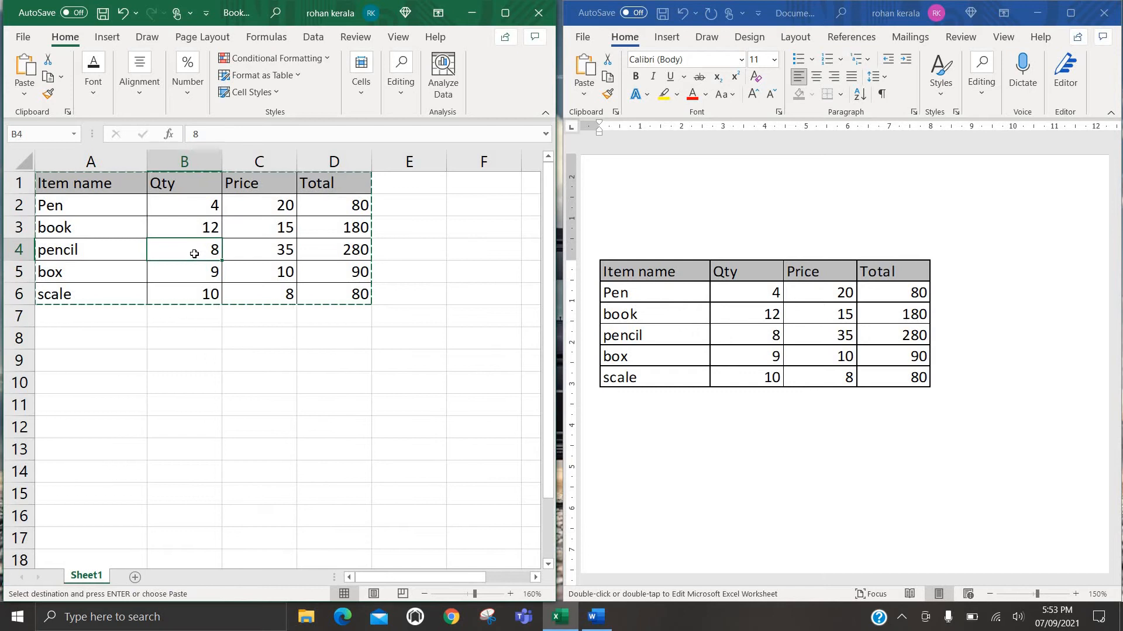
pyautogui.write('20')
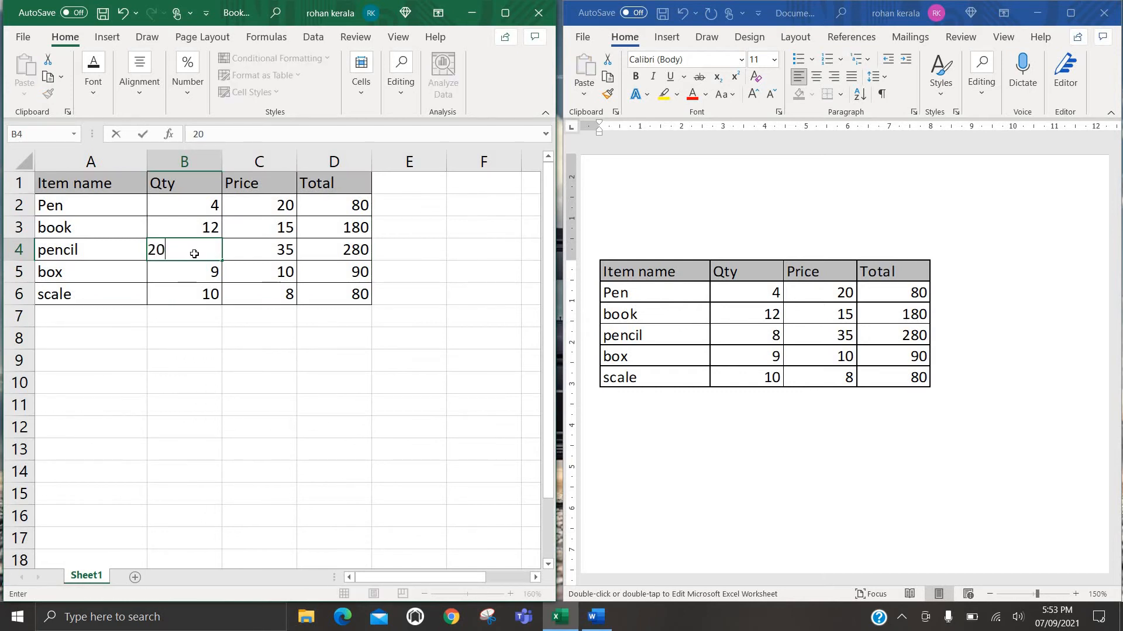
pyautogui.press('Return')
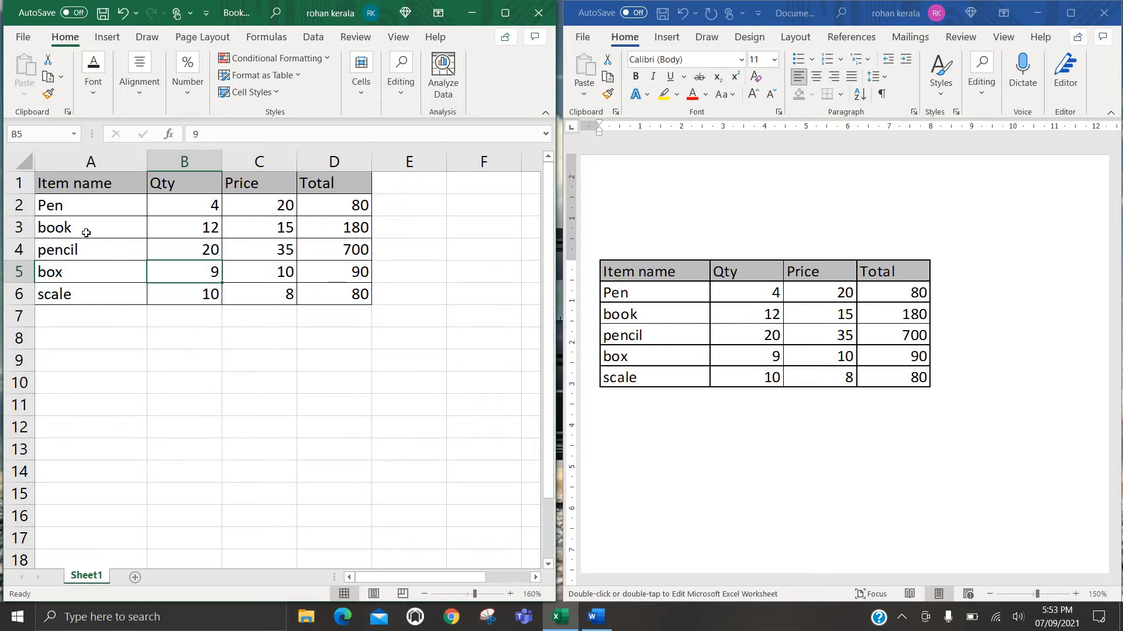
# Fill the book row A3:D3 in the Excel sheet with red
pyautogui.click(138, 232)
pyautogui.moveTo(232, 233); pyautogui.dragTo(351, 233)
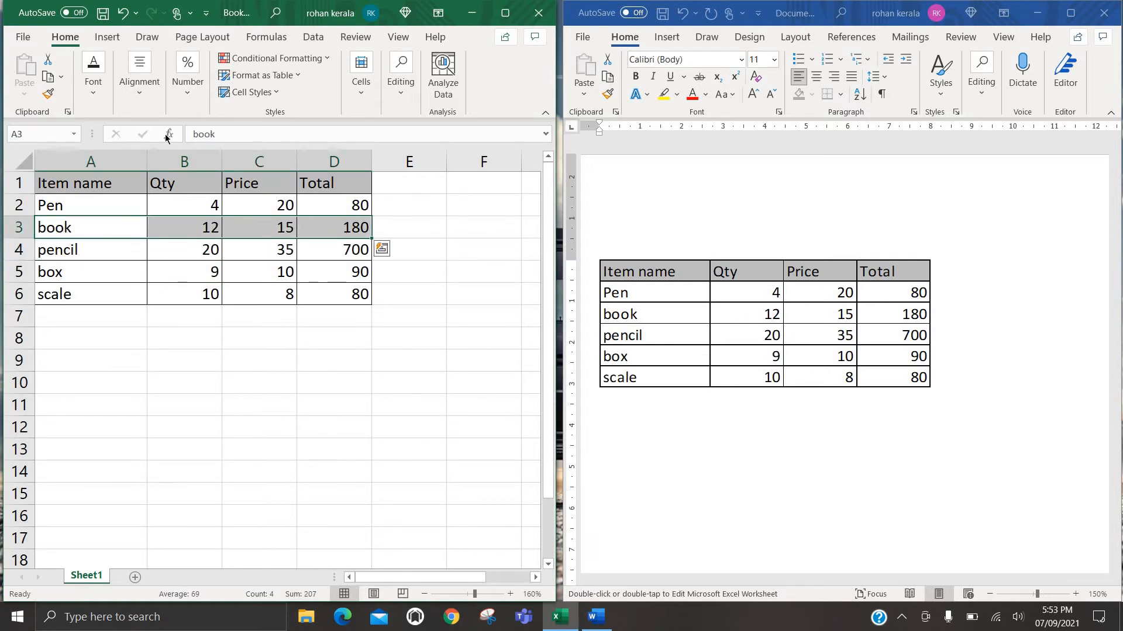
pyautogui.click(93, 94)
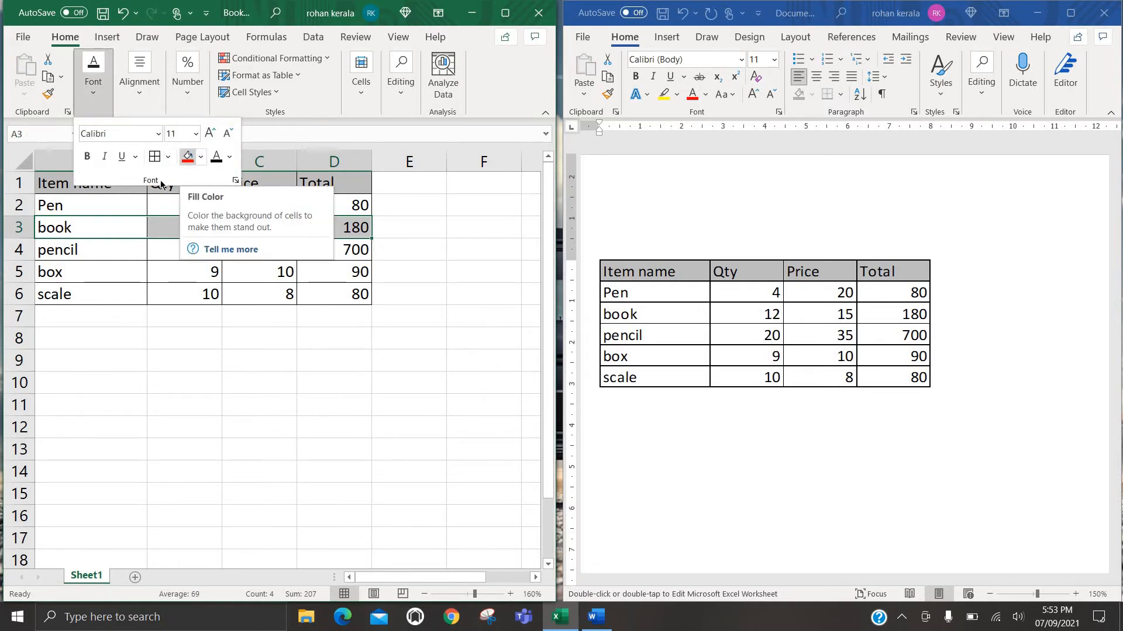
pyautogui.click(188, 156)
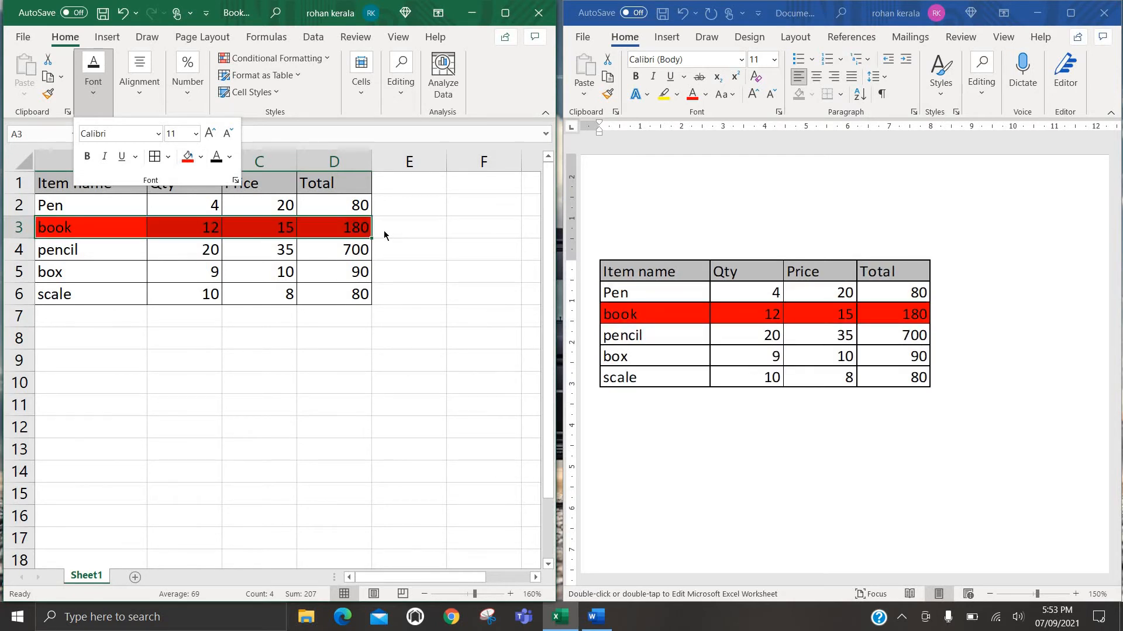
pyautogui.click(346, 206)
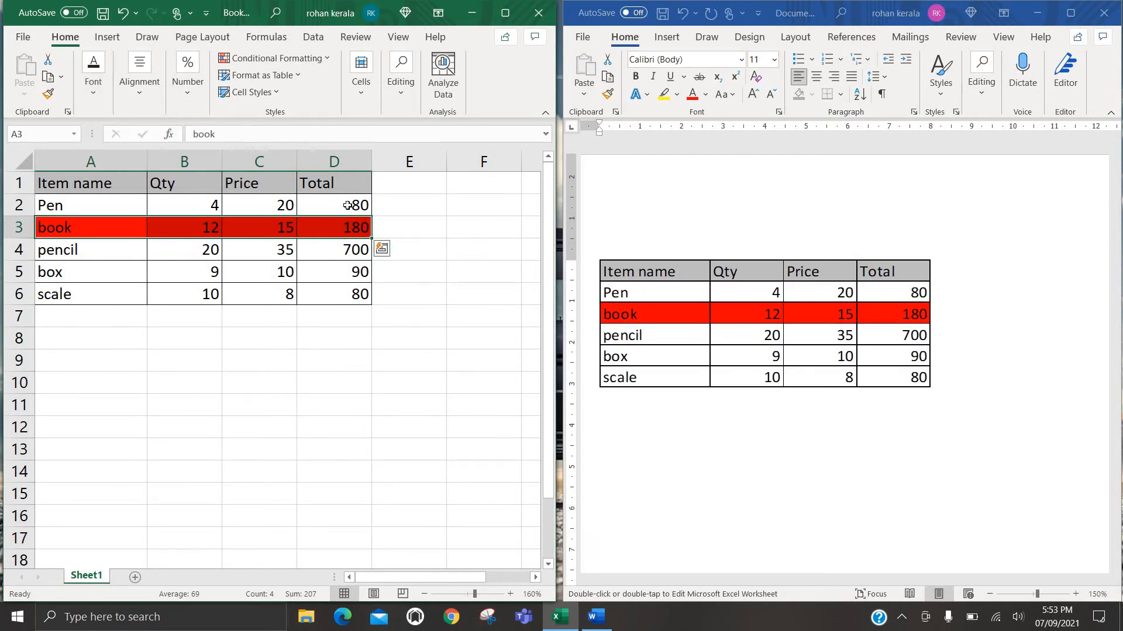
# Make the Pen row's total in Excel cell D2 bold
pyautogui.click(346, 206)
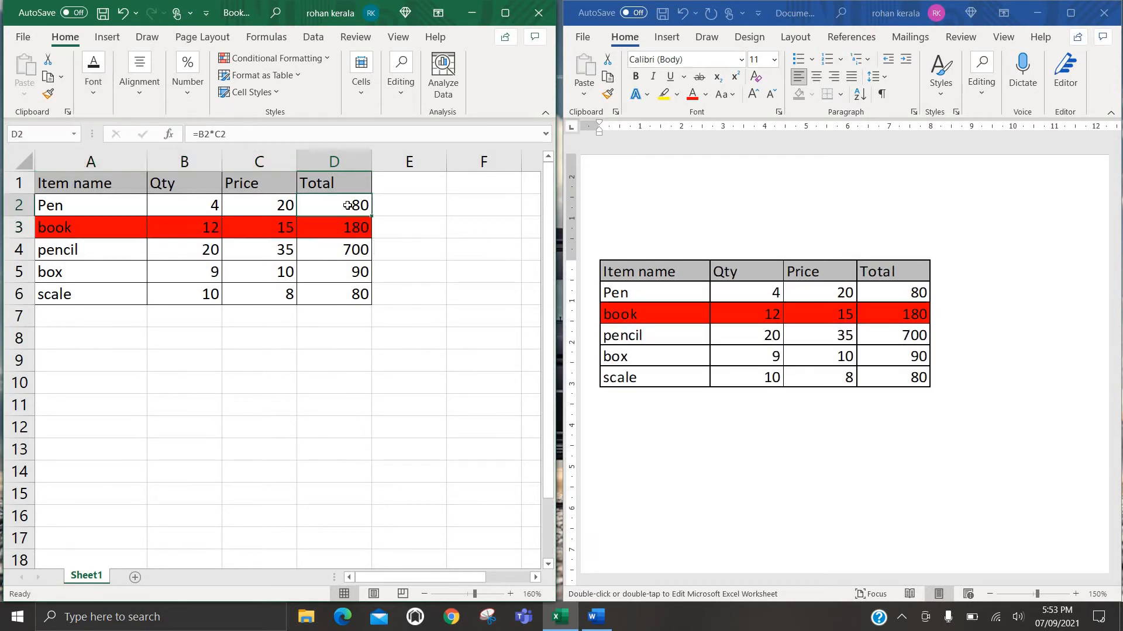
pyautogui.click(91, 95)
pyautogui.click(89, 160)
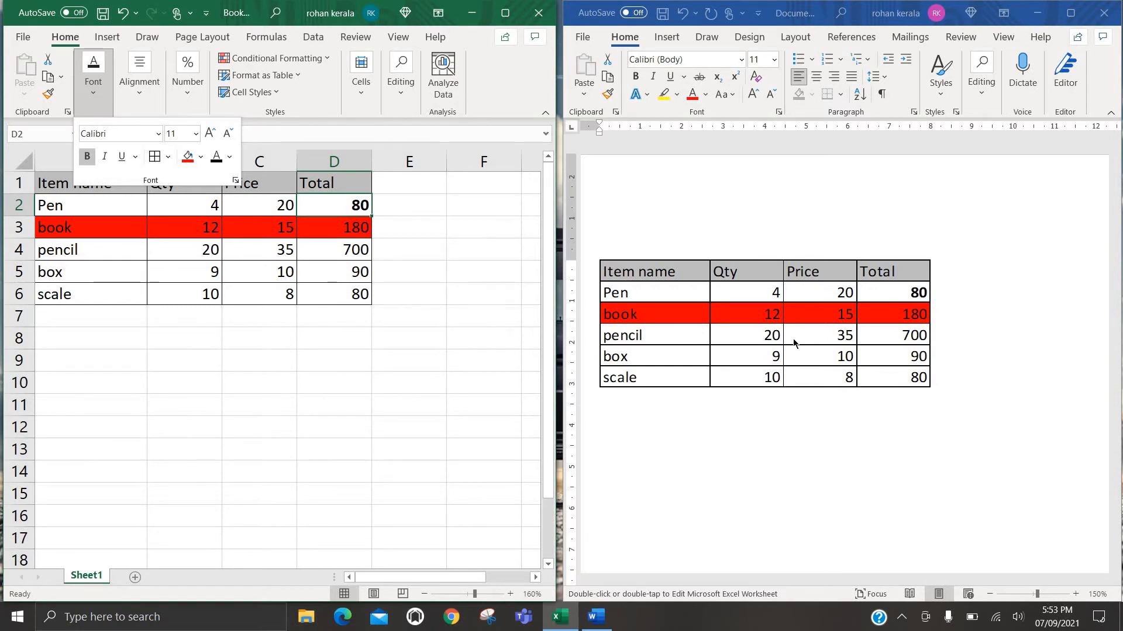
# Delete the linked Excel table object from the Word document
pyautogui.click(767, 372)
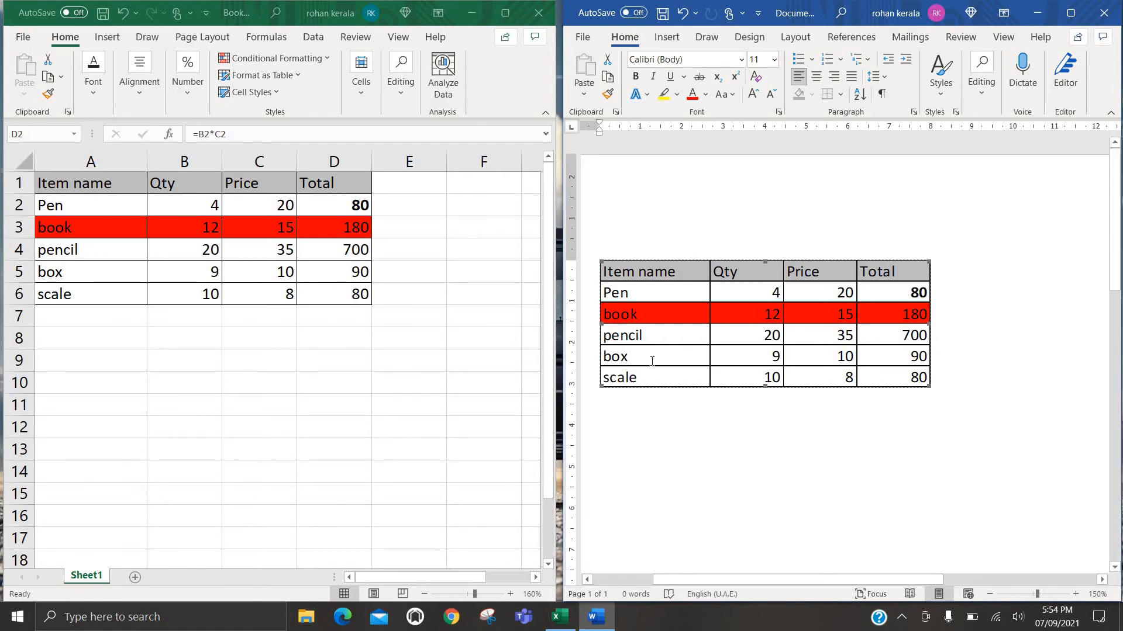
pyautogui.click(652, 420)
pyautogui.click(689, 326)
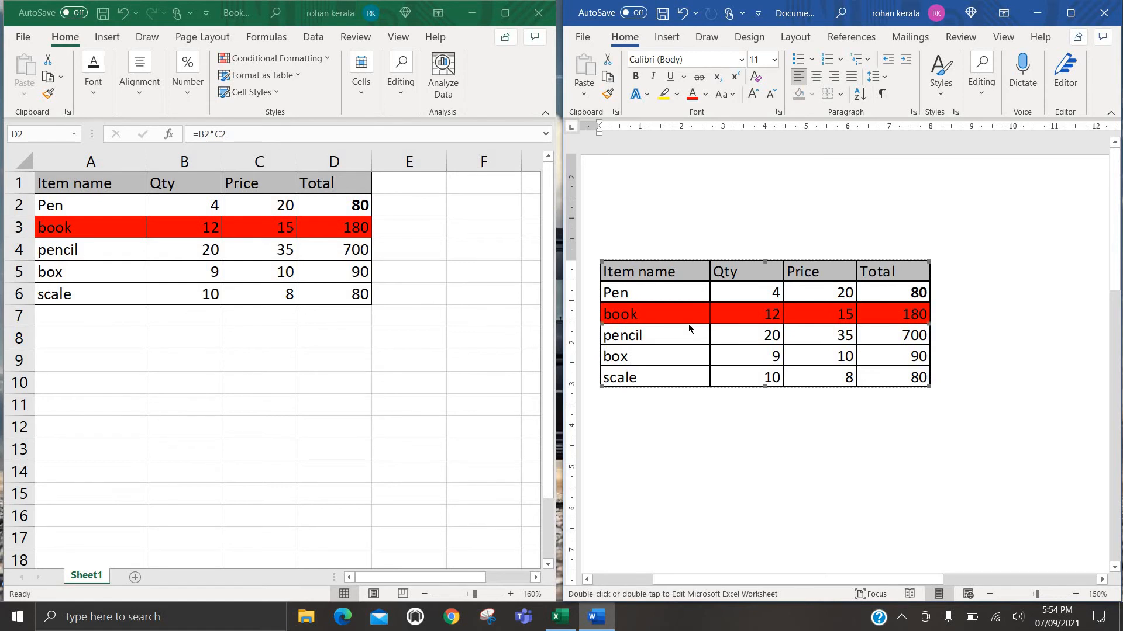
pyautogui.press('Delete')
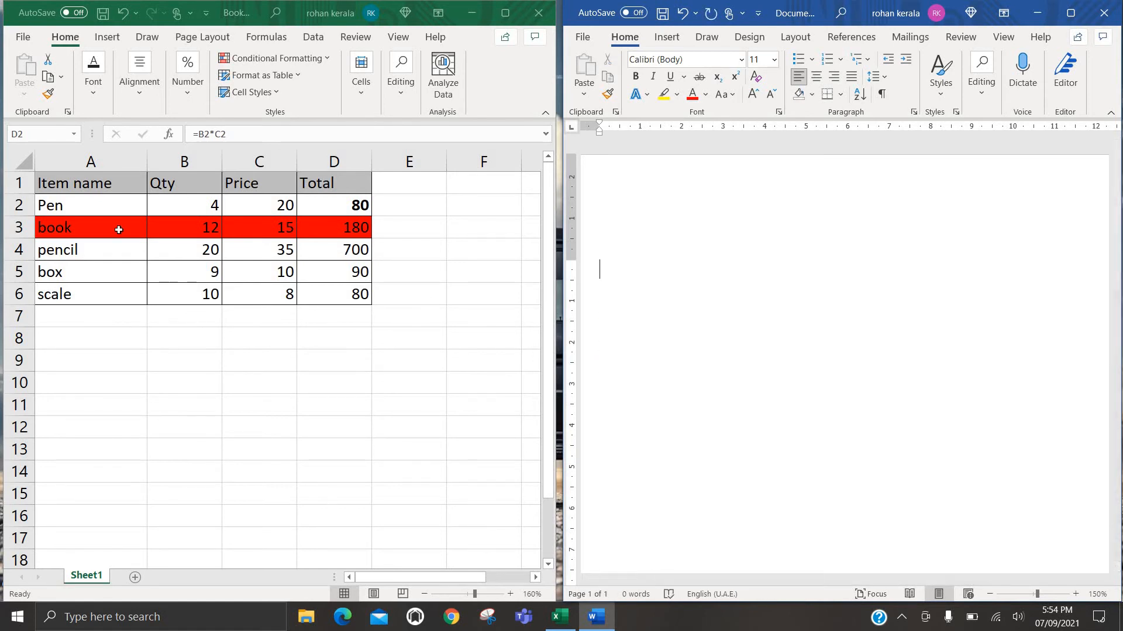
# Copy the whole item table A1:D6 from the Excel sheet again
pyautogui.hotkey('alt', 'Tab')
pyautogui.moveTo(74, 186); pyautogui.dragTo(338, 298)
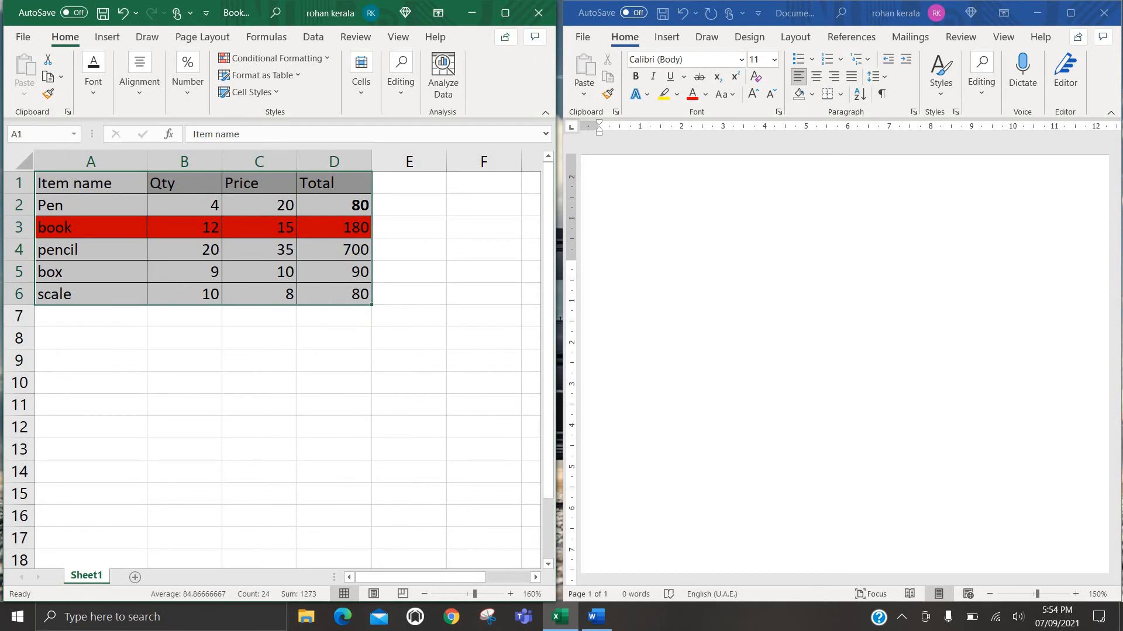
pyautogui.hotkey('ctrl', 'c')
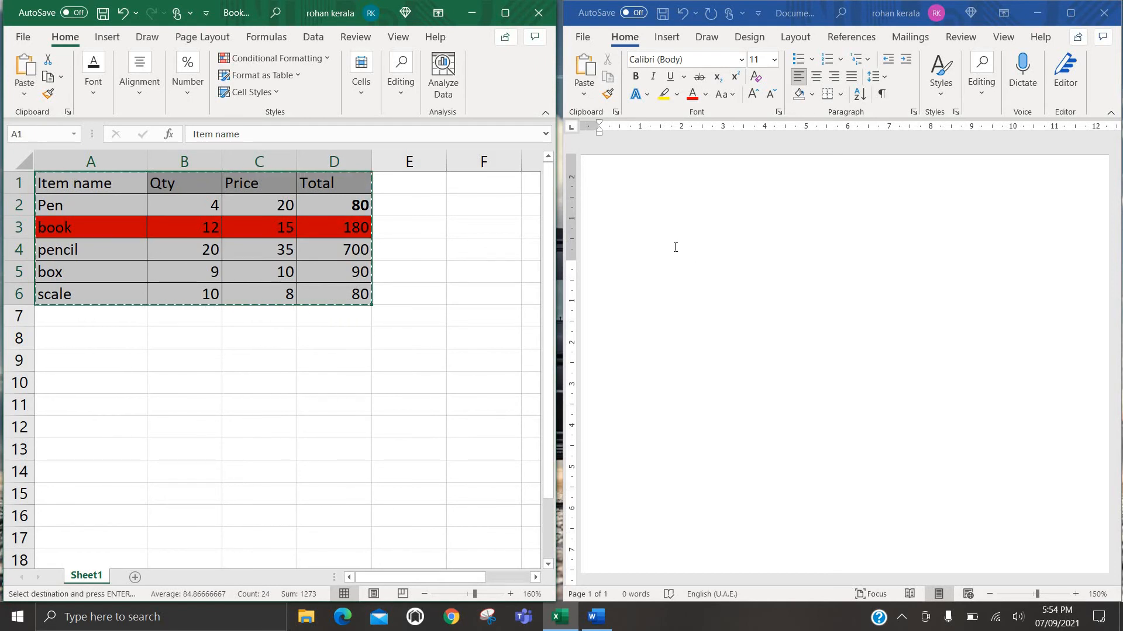
# Paste the copied table into the Word document with Paste Special as an unlinked, embedded Microsoft Excel Worksheet Object
pyautogui.click(674, 247)
pyautogui.click(582, 94)
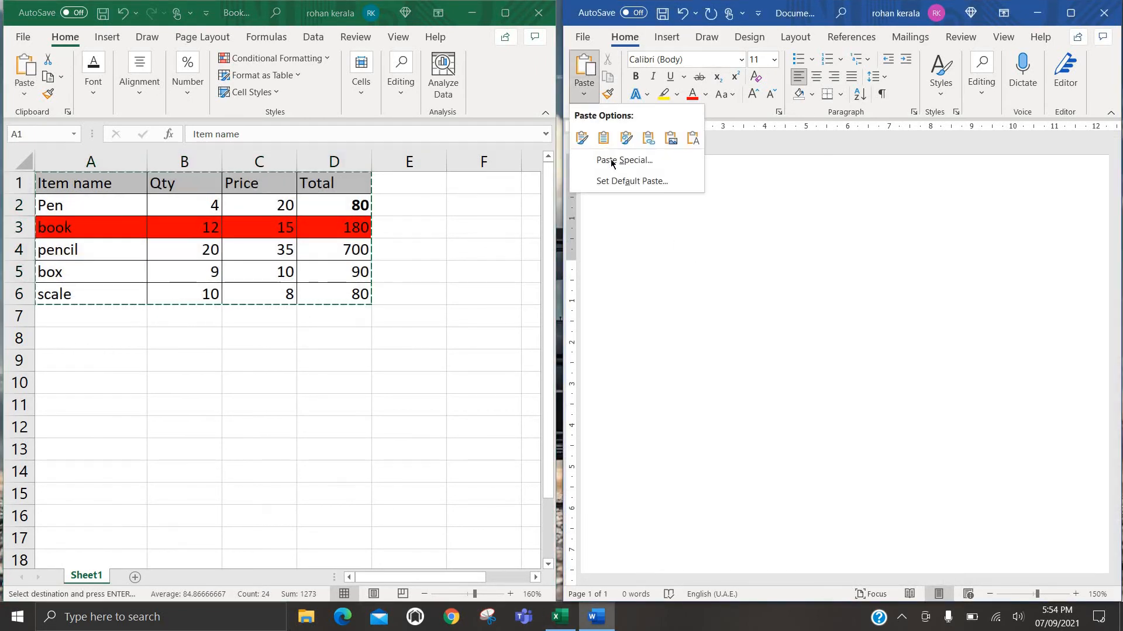
pyautogui.click(623, 162)
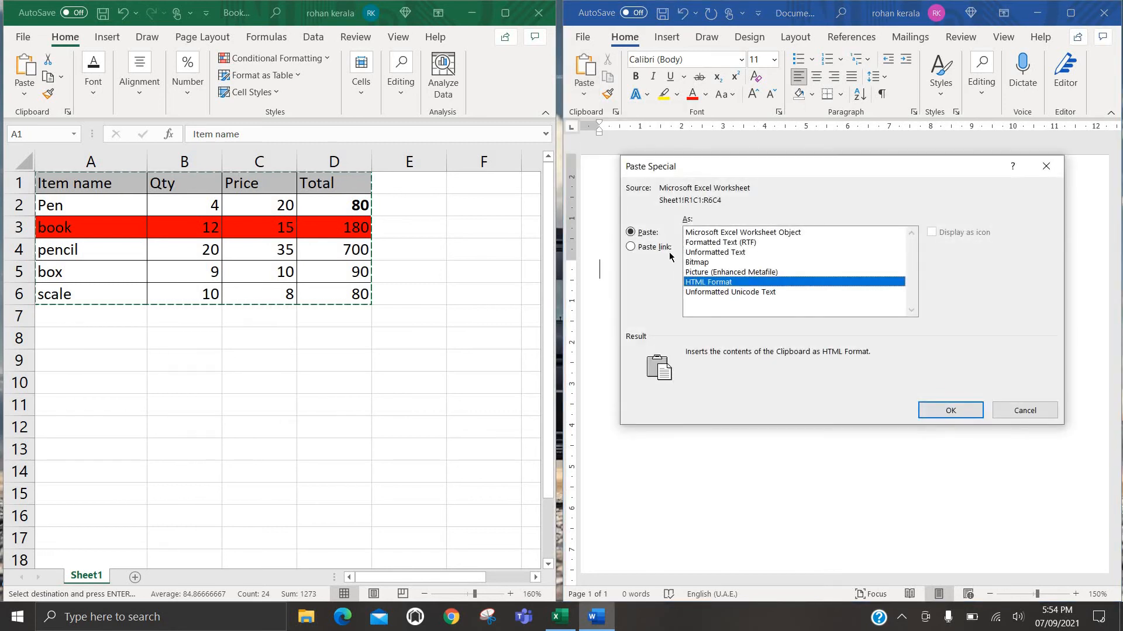
pyautogui.click(729, 233)
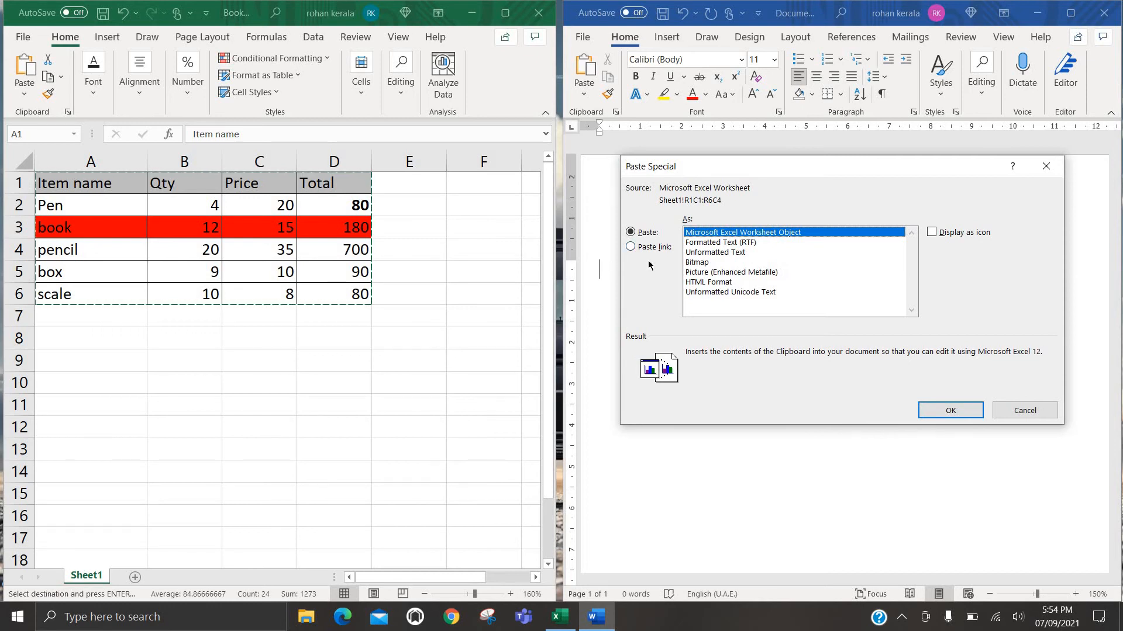
pyautogui.click(975, 411)
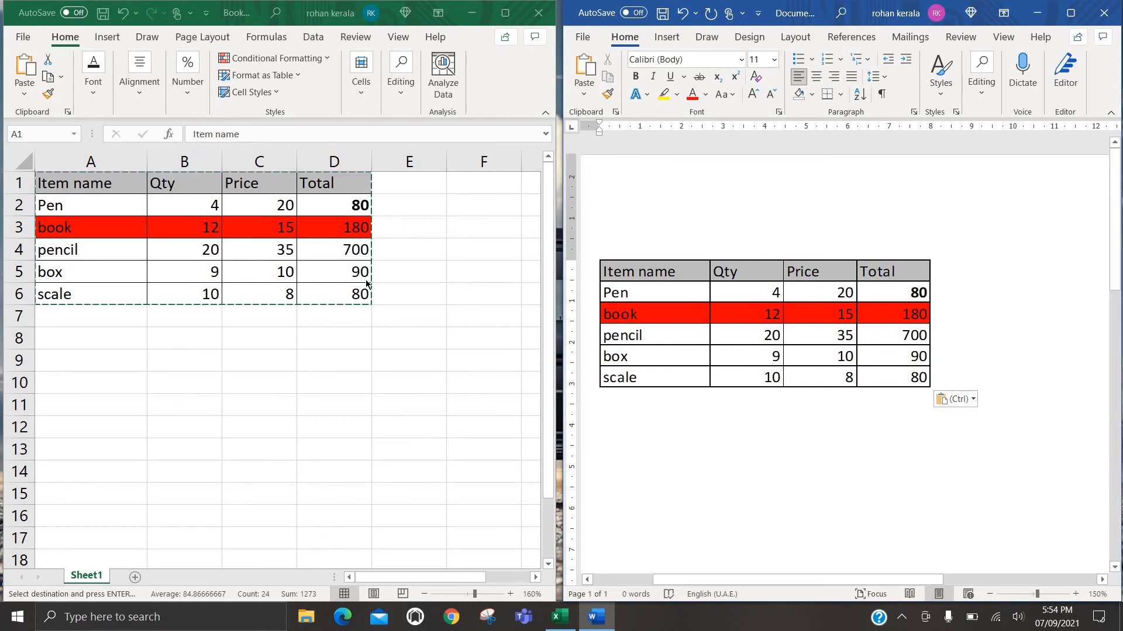
# Open the embedded worksheet object from Word in its own Excel window and set the scale price in C6 to 18
pyautogui.click(750, 283)
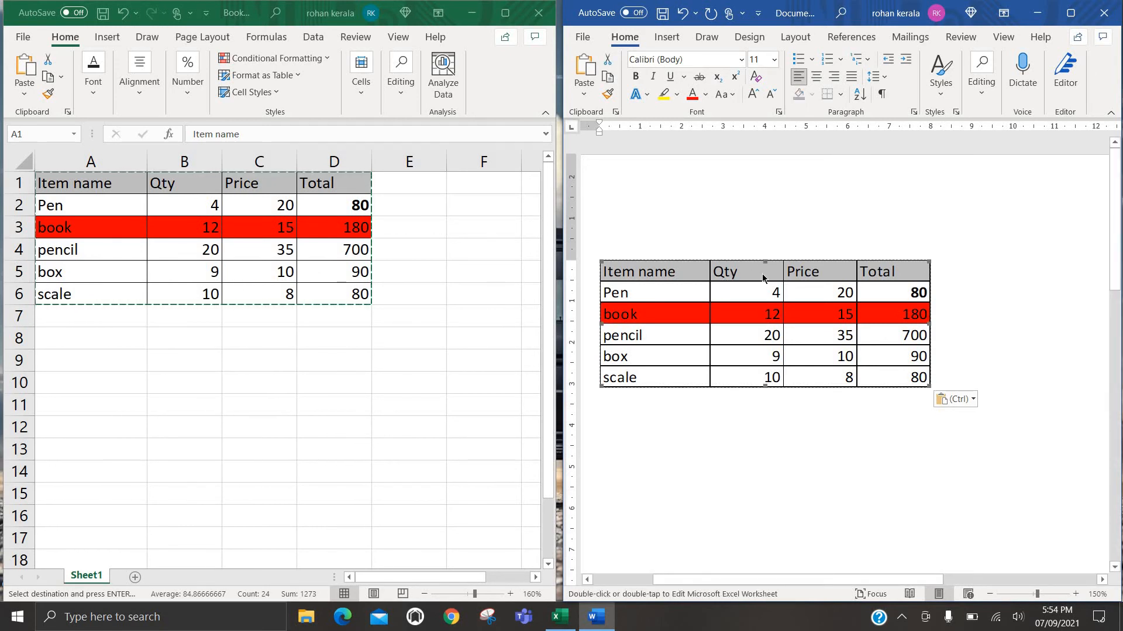
pyautogui.rightClick(762, 278)
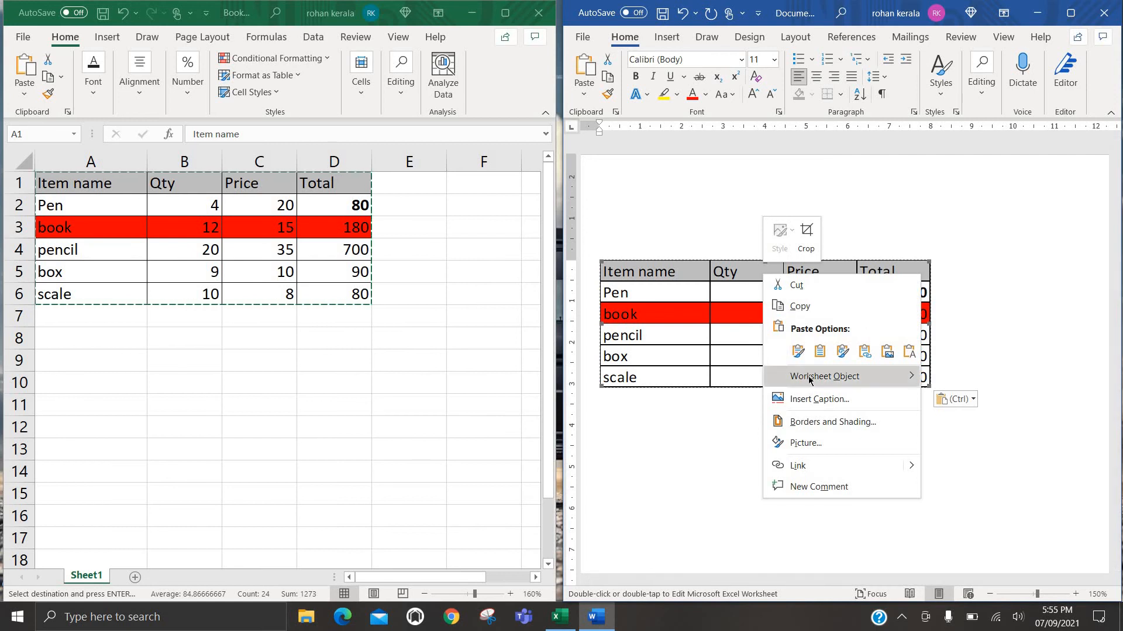
pyautogui.moveTo(810, 377)
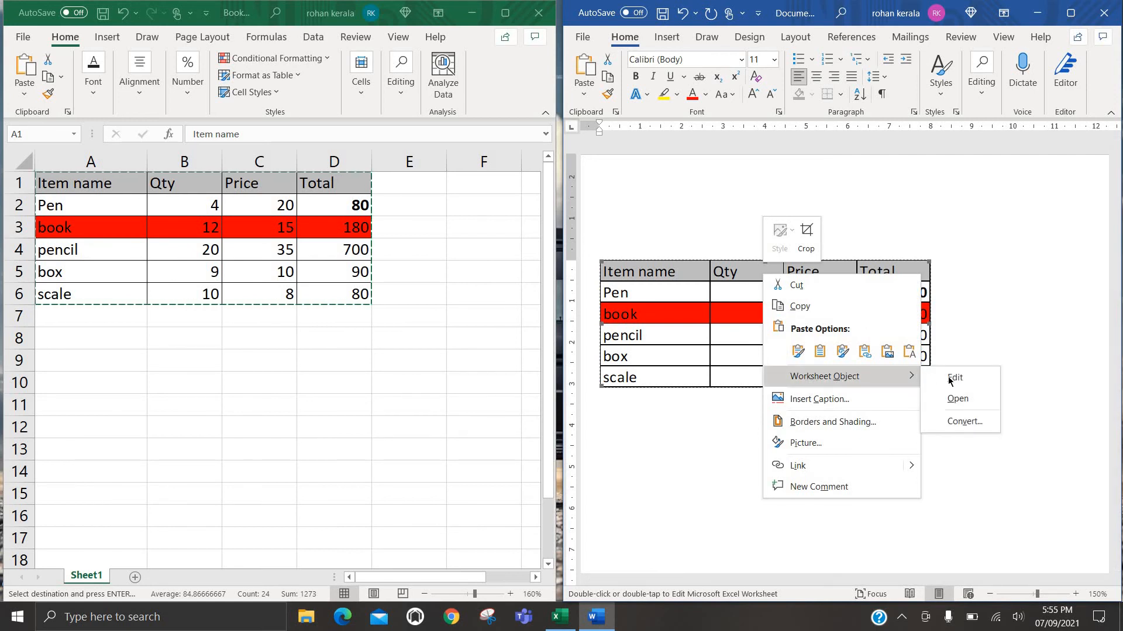
pyautogui.click(956, 401)
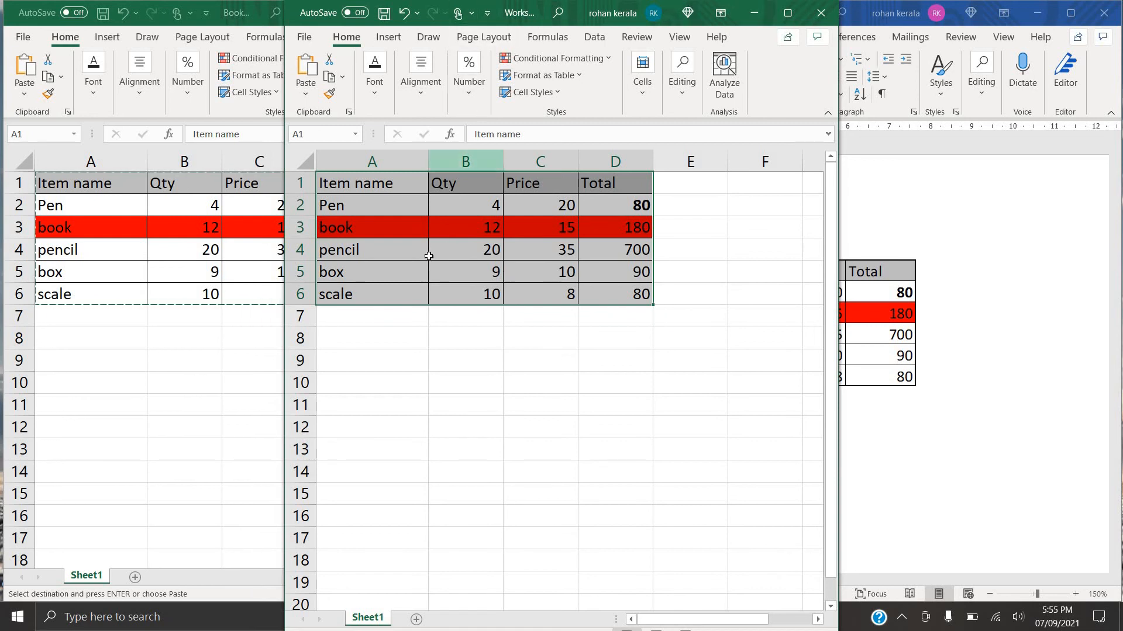
pyautogui.click(569, 304)
pyautogui.write('18')
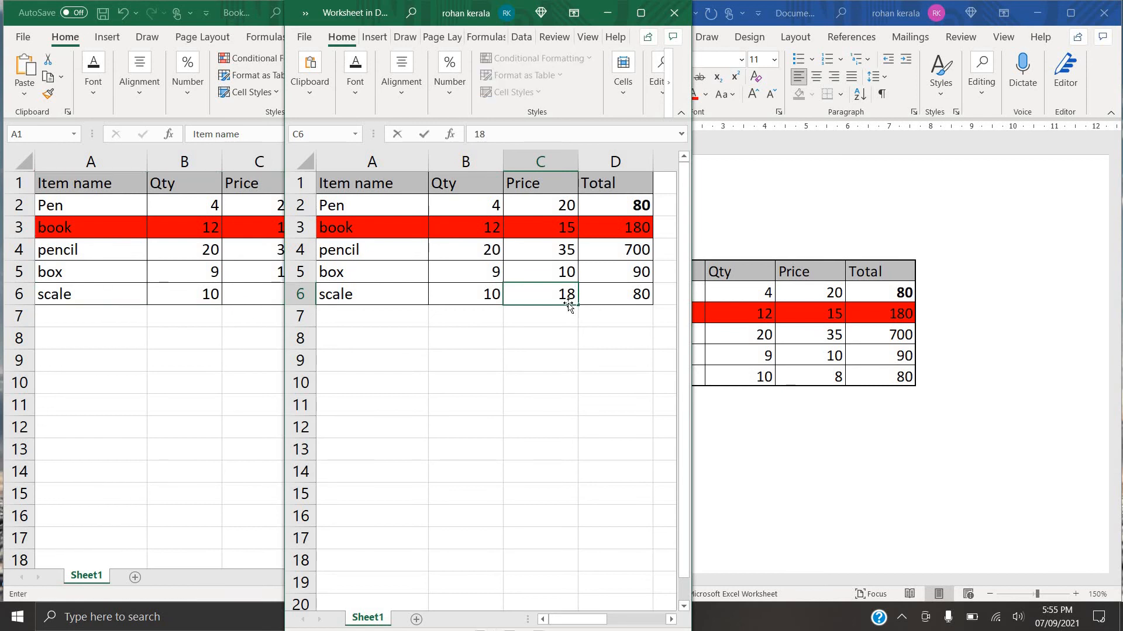
pyautogui.press('Return')
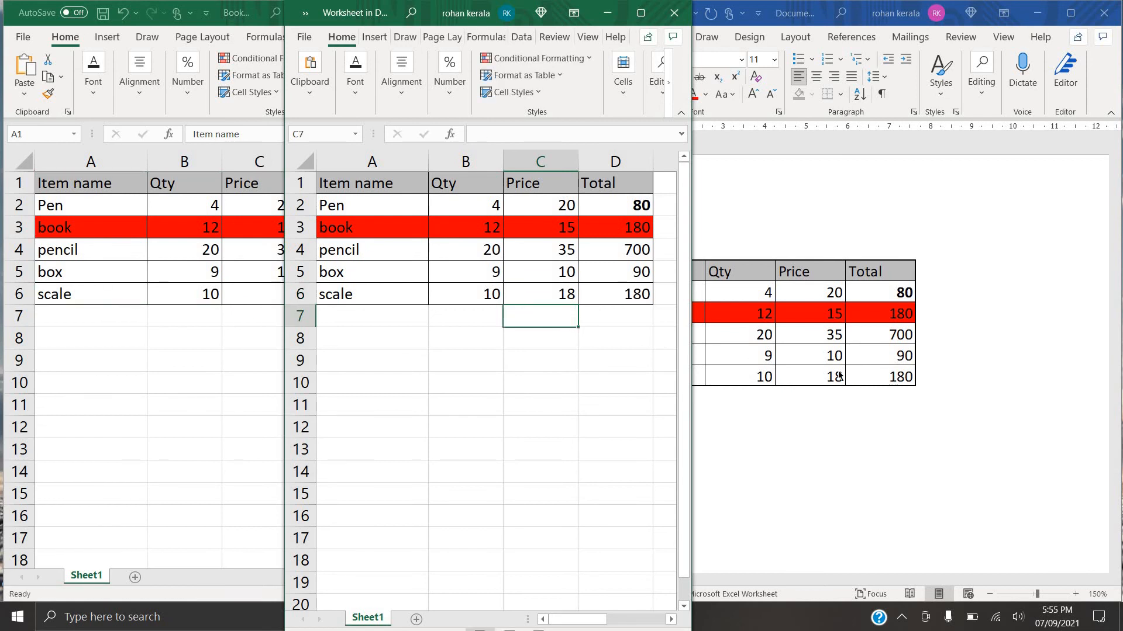
# Fill the box row A5:D5 of the embedded worksheet with light green
pyautogui.click(416, 278)
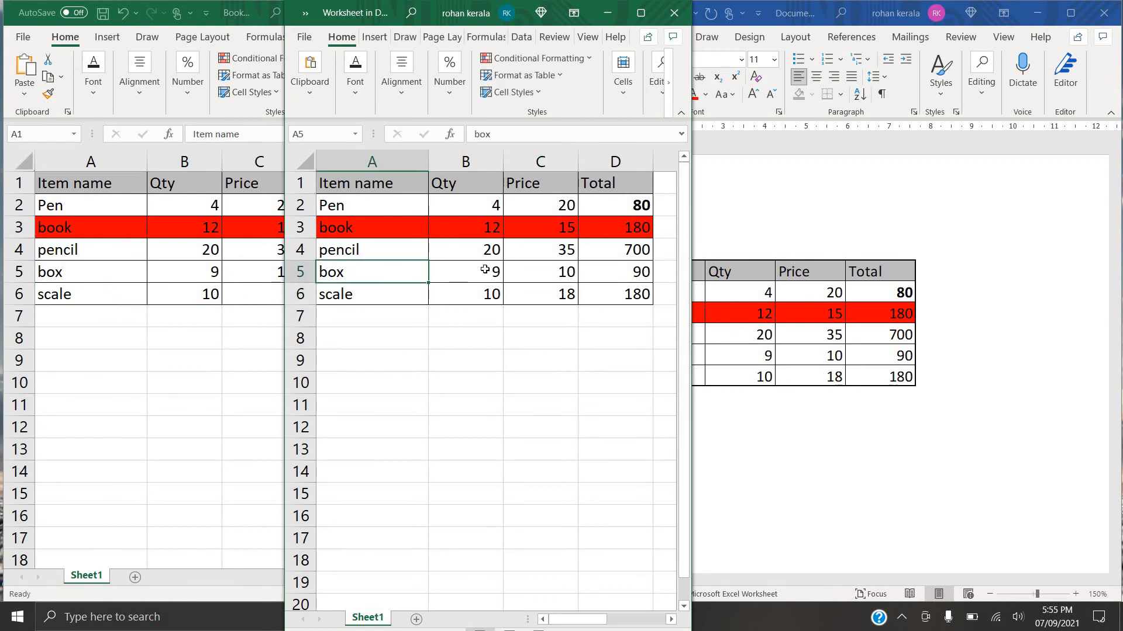
pyautogui.hotkey('shift', 'Right')
pyautogui.hotkey('shift', 'Right')
pyautogui.hotkey('shift', 'Right')
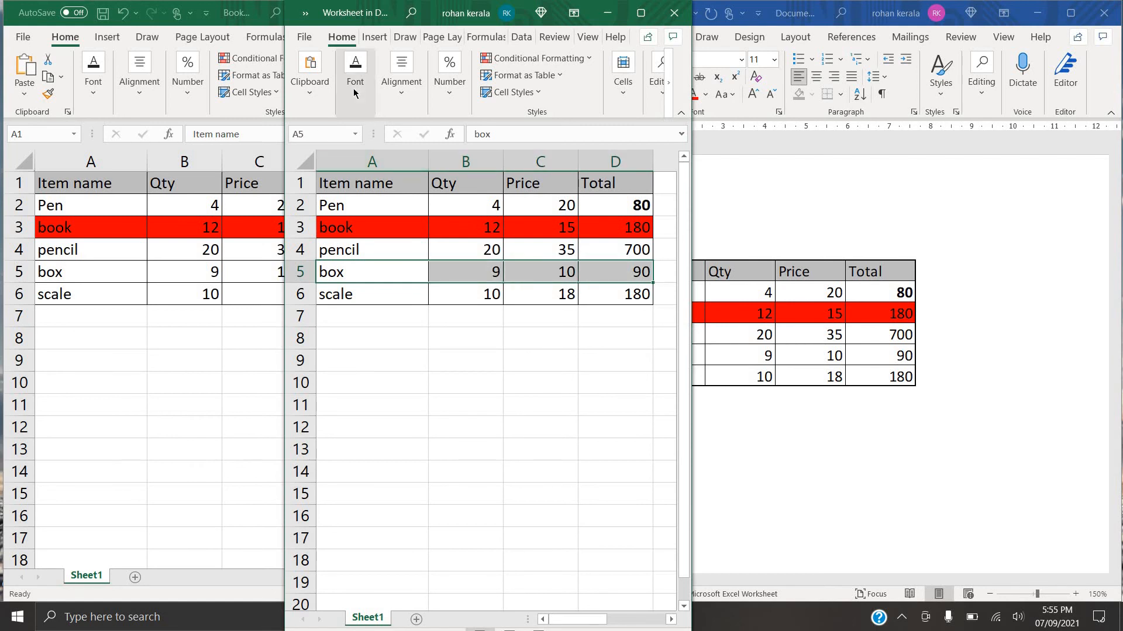
pyautogui.click(354, 92)
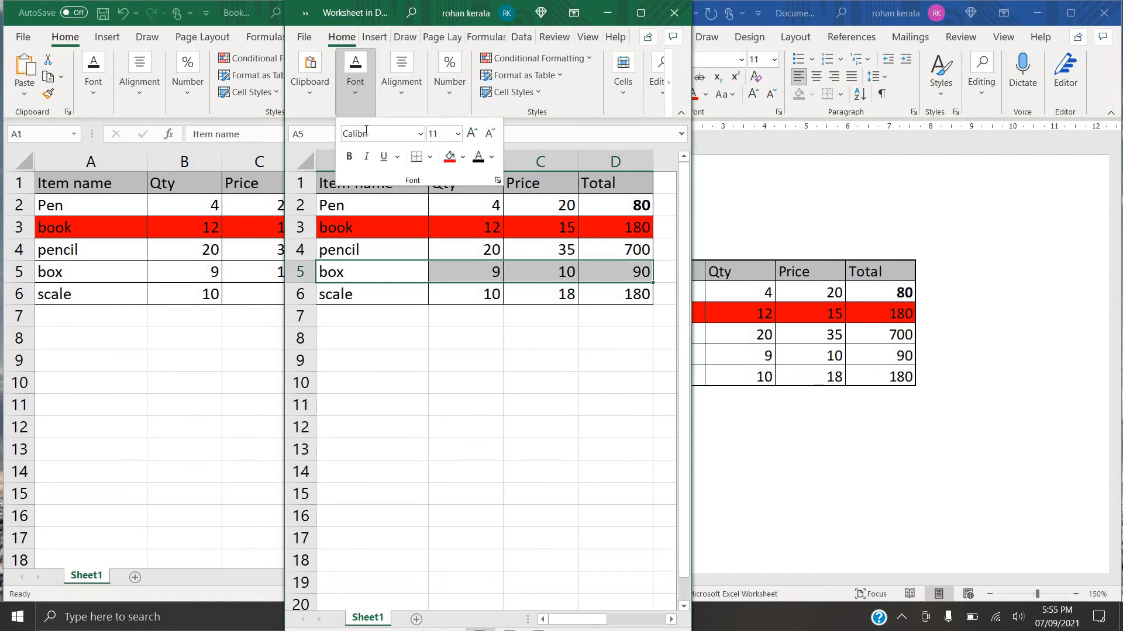
pyautogui.click(462, 158)
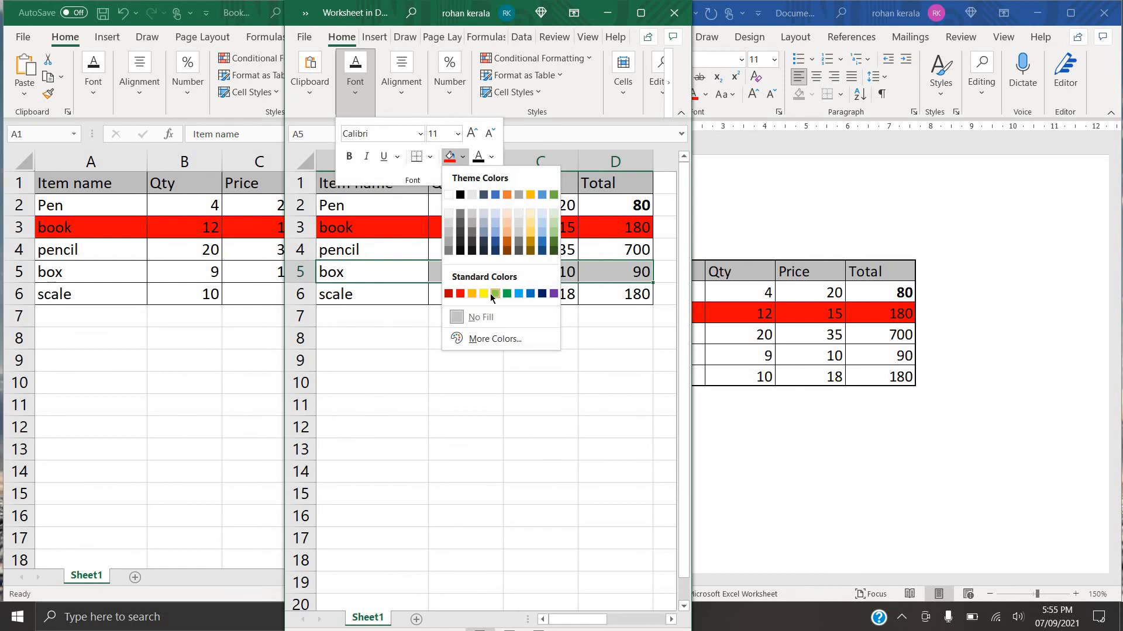
pyautogui.click(496, 293)
# Check the embedded table in the Word document and close the embedded worksheet's Excel window
pyautogui.click(740, 431)
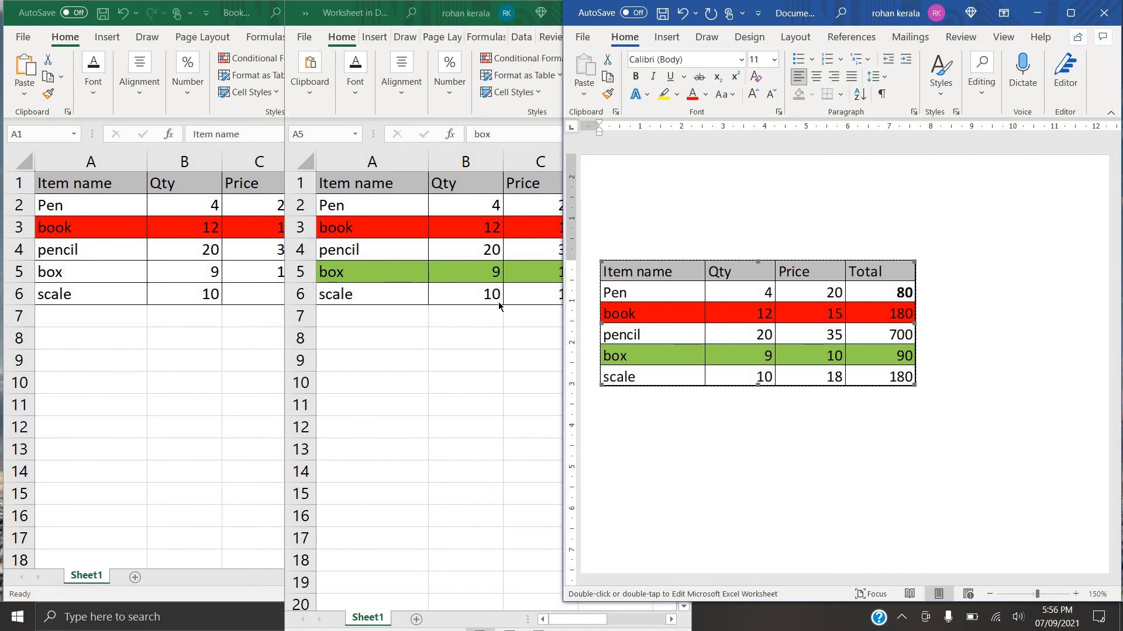
pyautogui.click(416, 363)
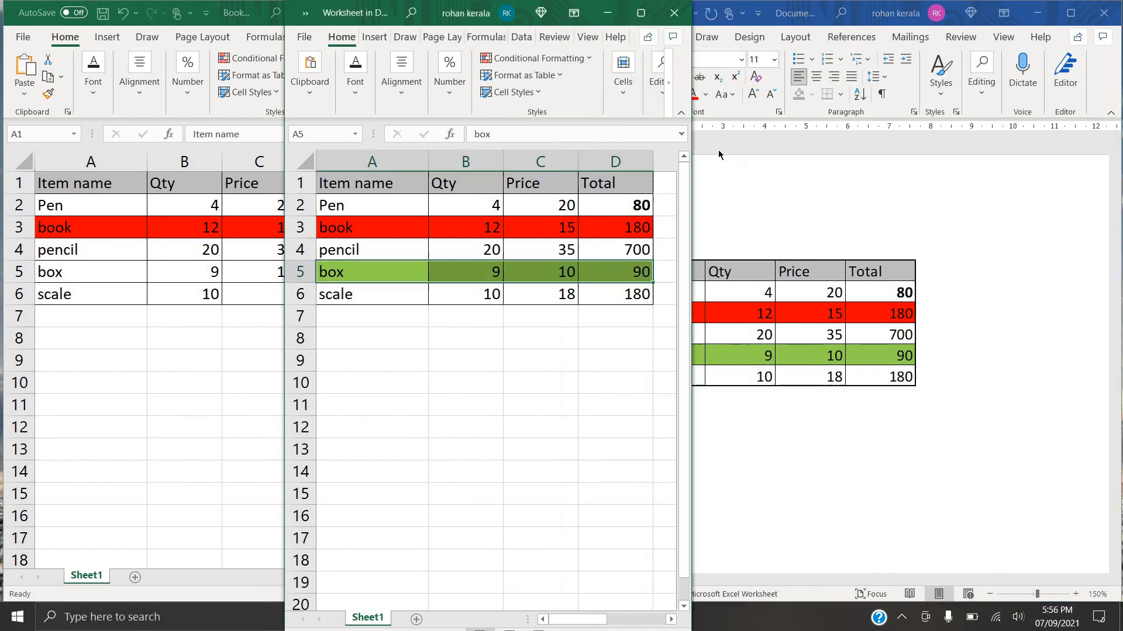
pyautogui.click(672, 14)
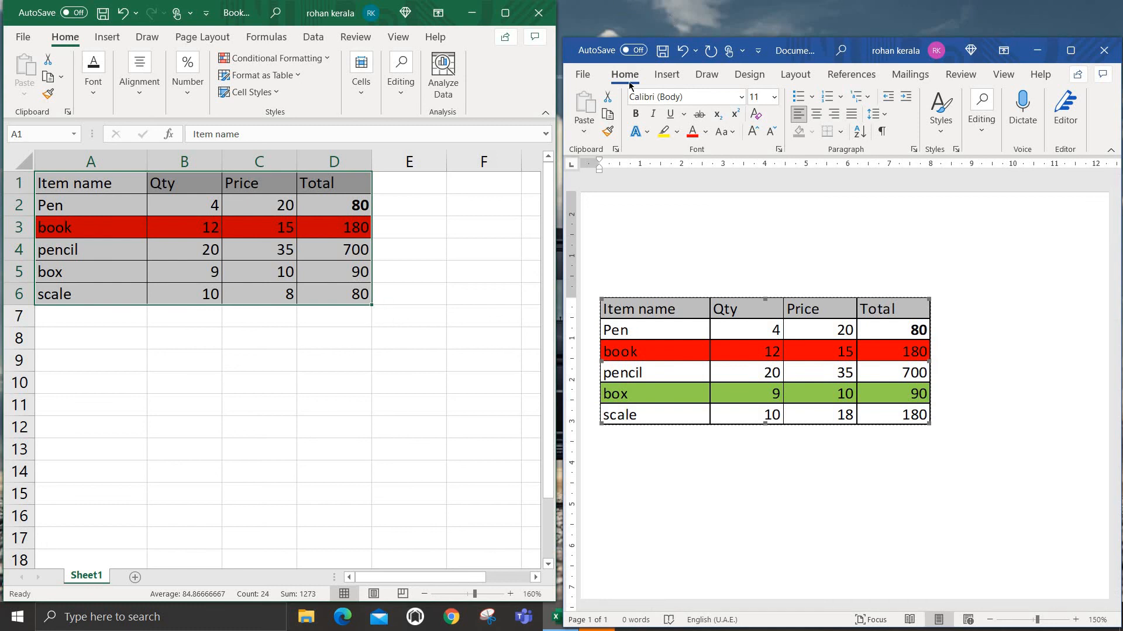
pyautogui.click(584, 132)
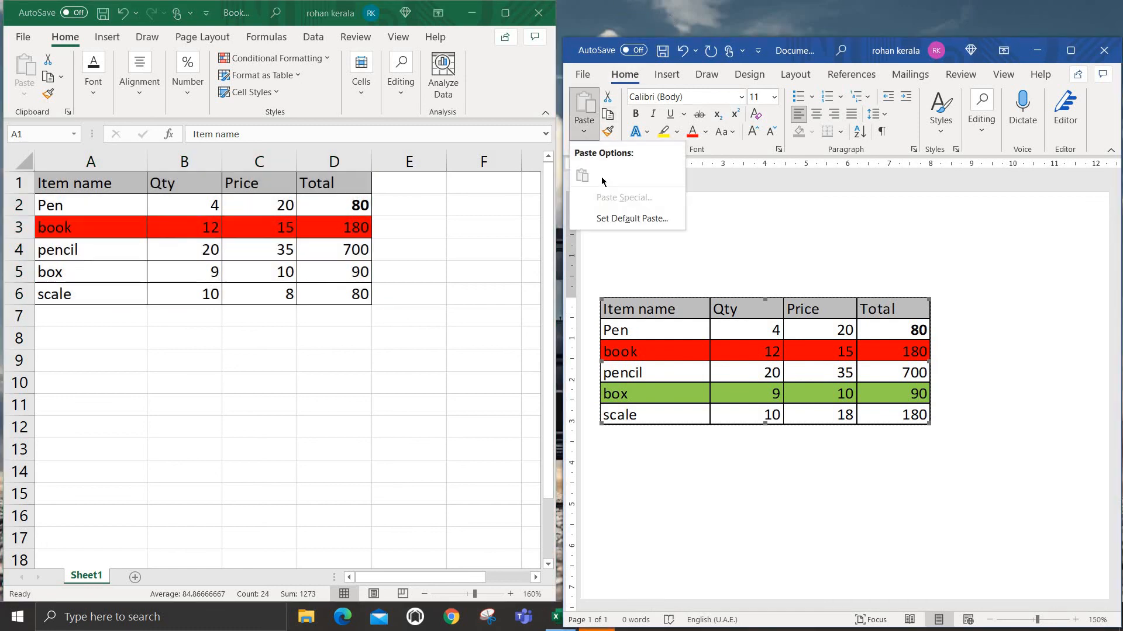
pyautogui.click(665, 392)
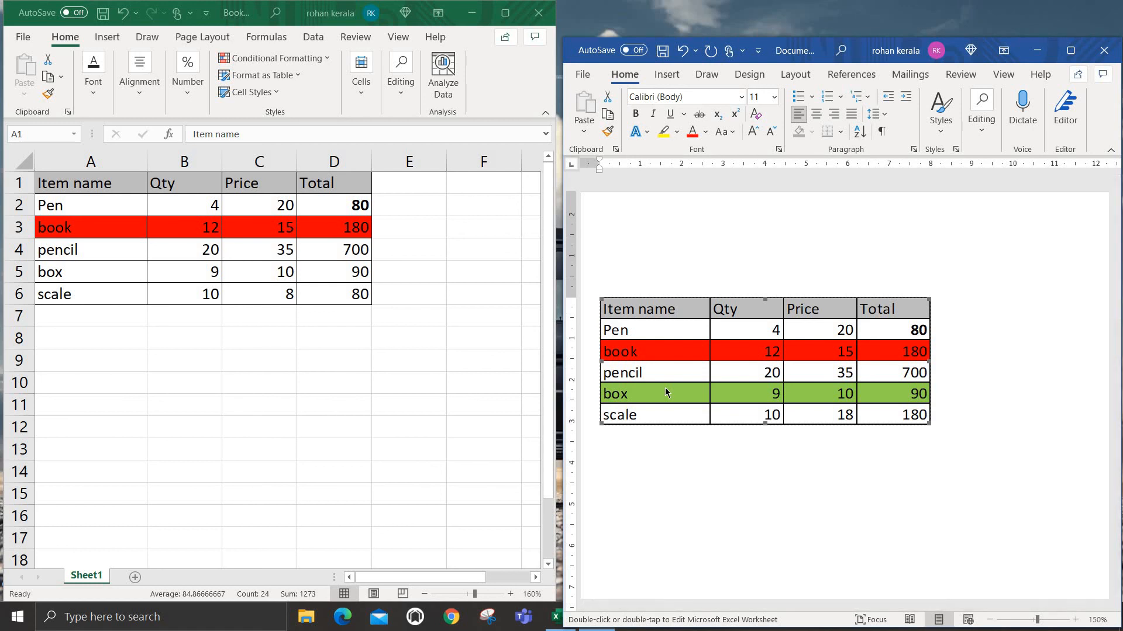
# Open the embedded worksheet object in the Word document in its own Excel window again
pyautogui.rightClick(762, 378)
pyautogui.moveTo(830, 476)
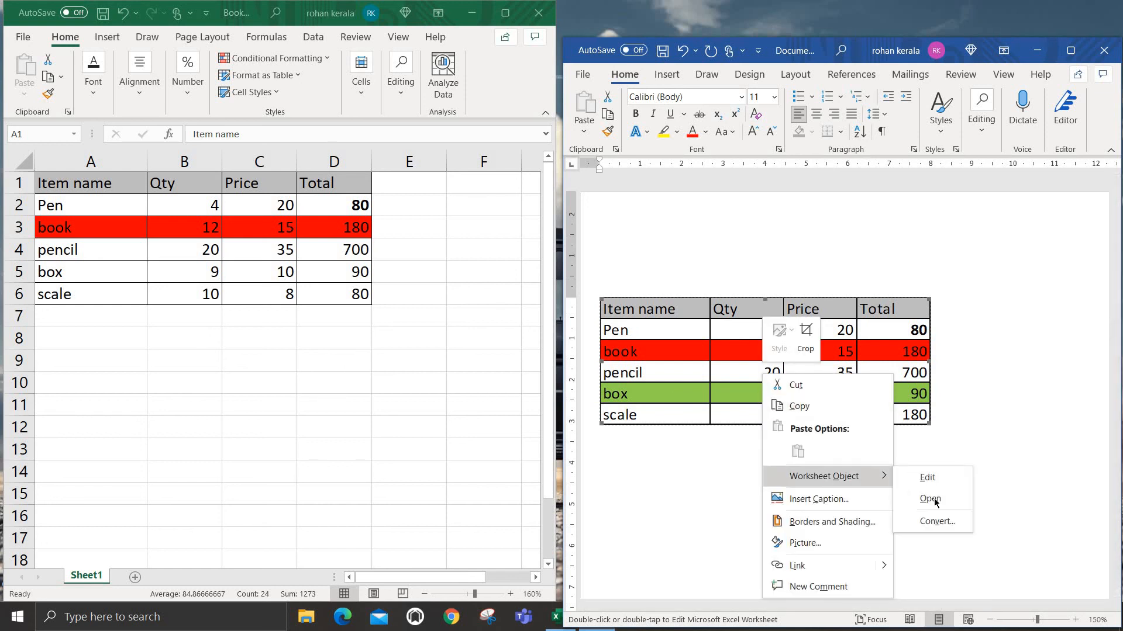
pyautogui.click(931, 499)
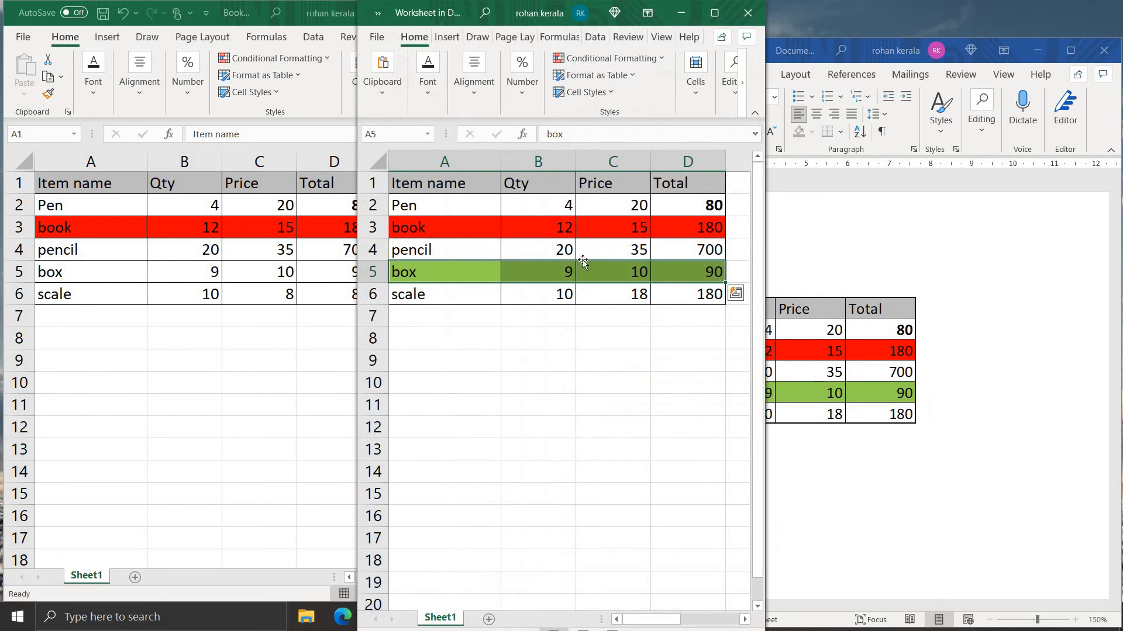